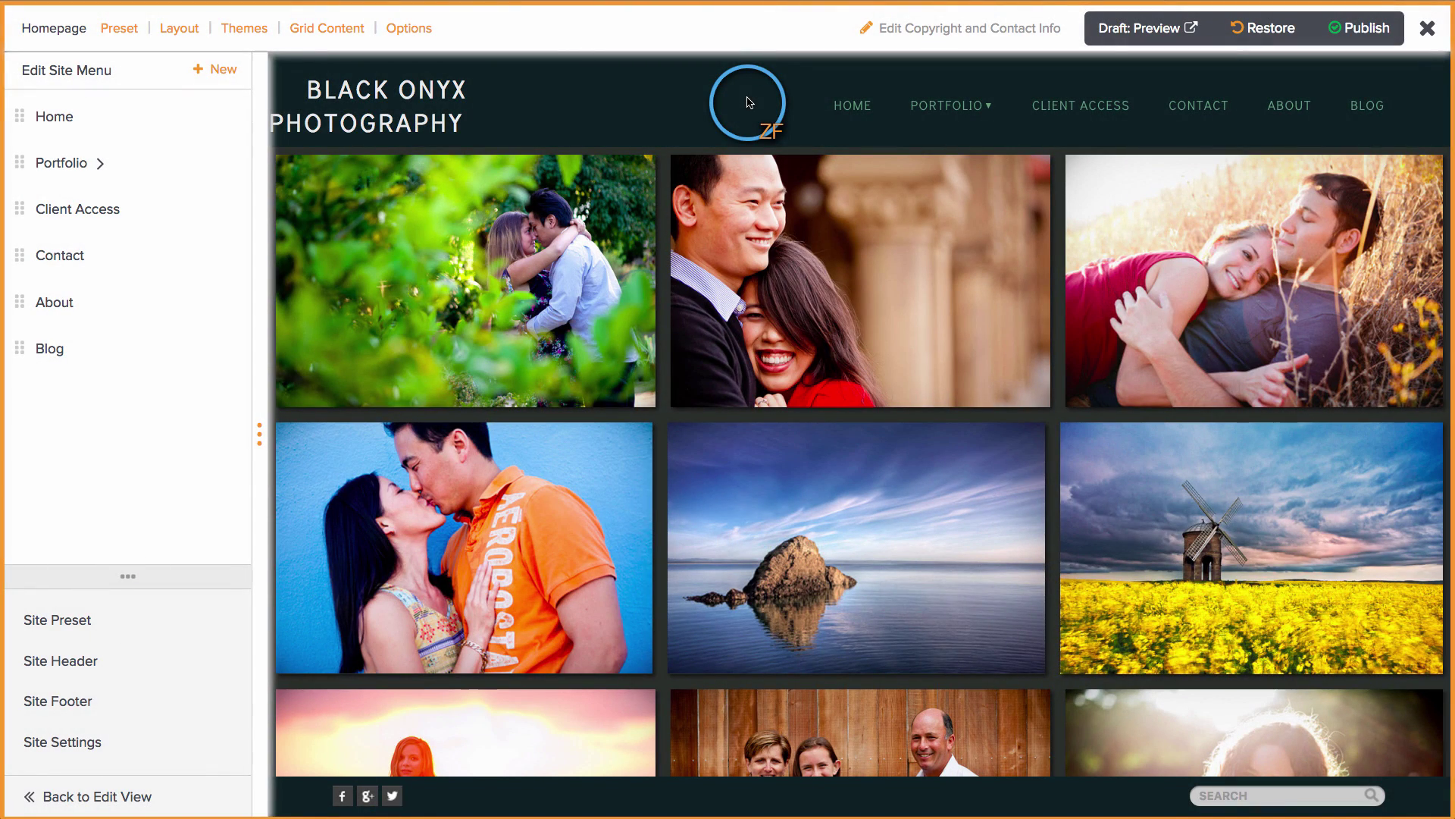
Apply the Vesta preset (4 of 12) to the Black Onyx Photography site and confirm
left_click(118, 27)
left_click(1165, 416)
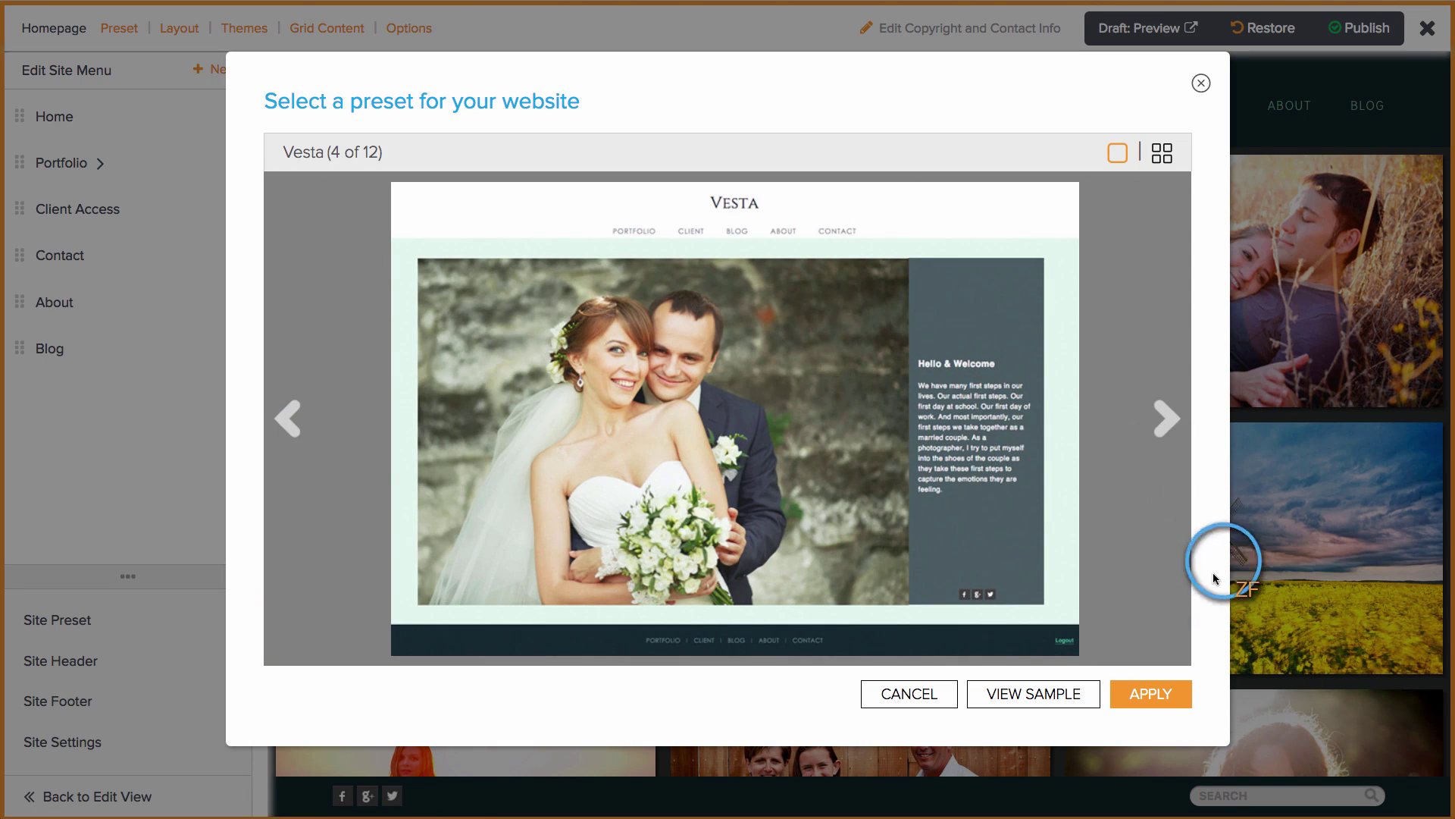
left_click(1148, 696)
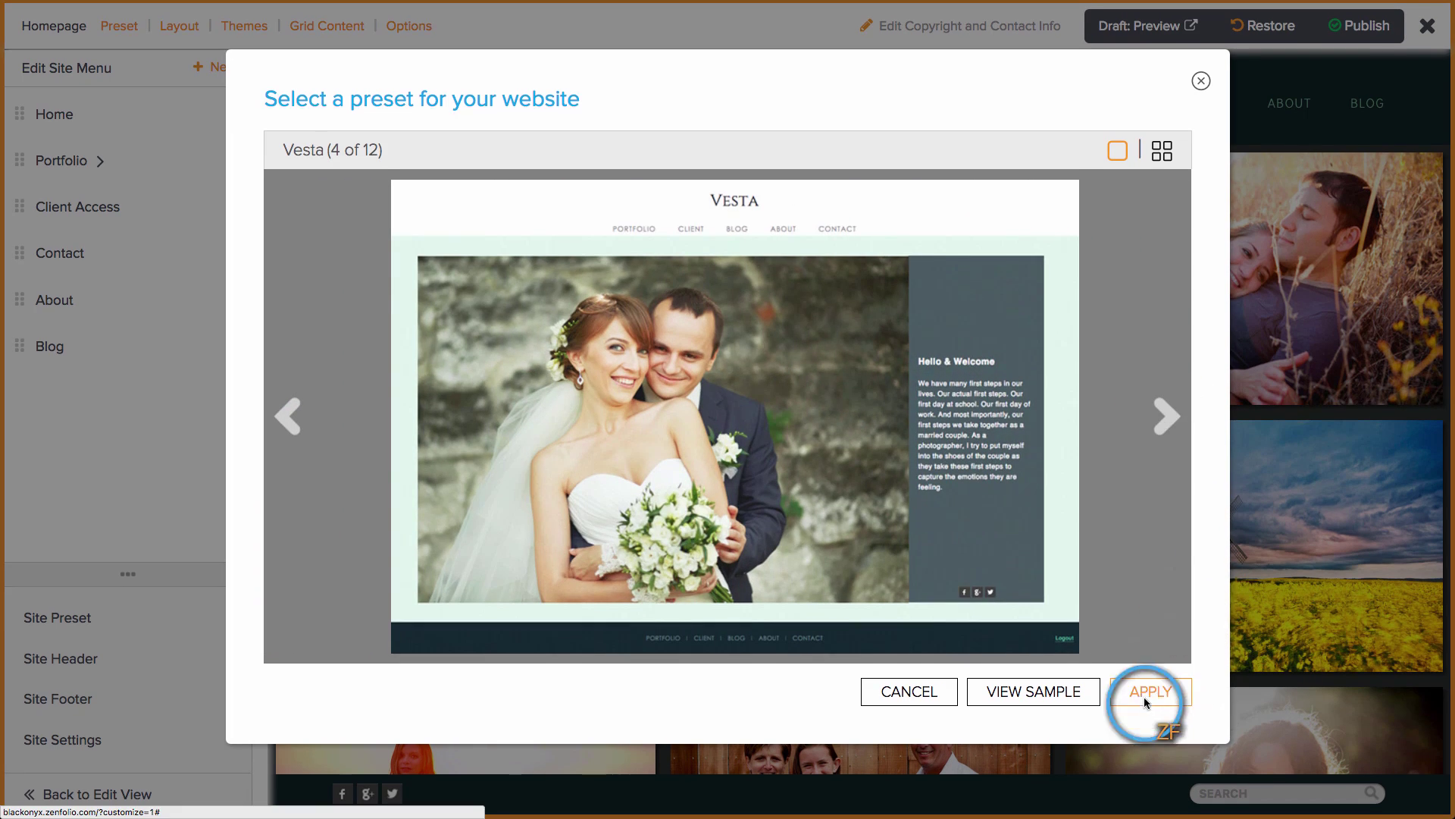
left_click(982, 426)
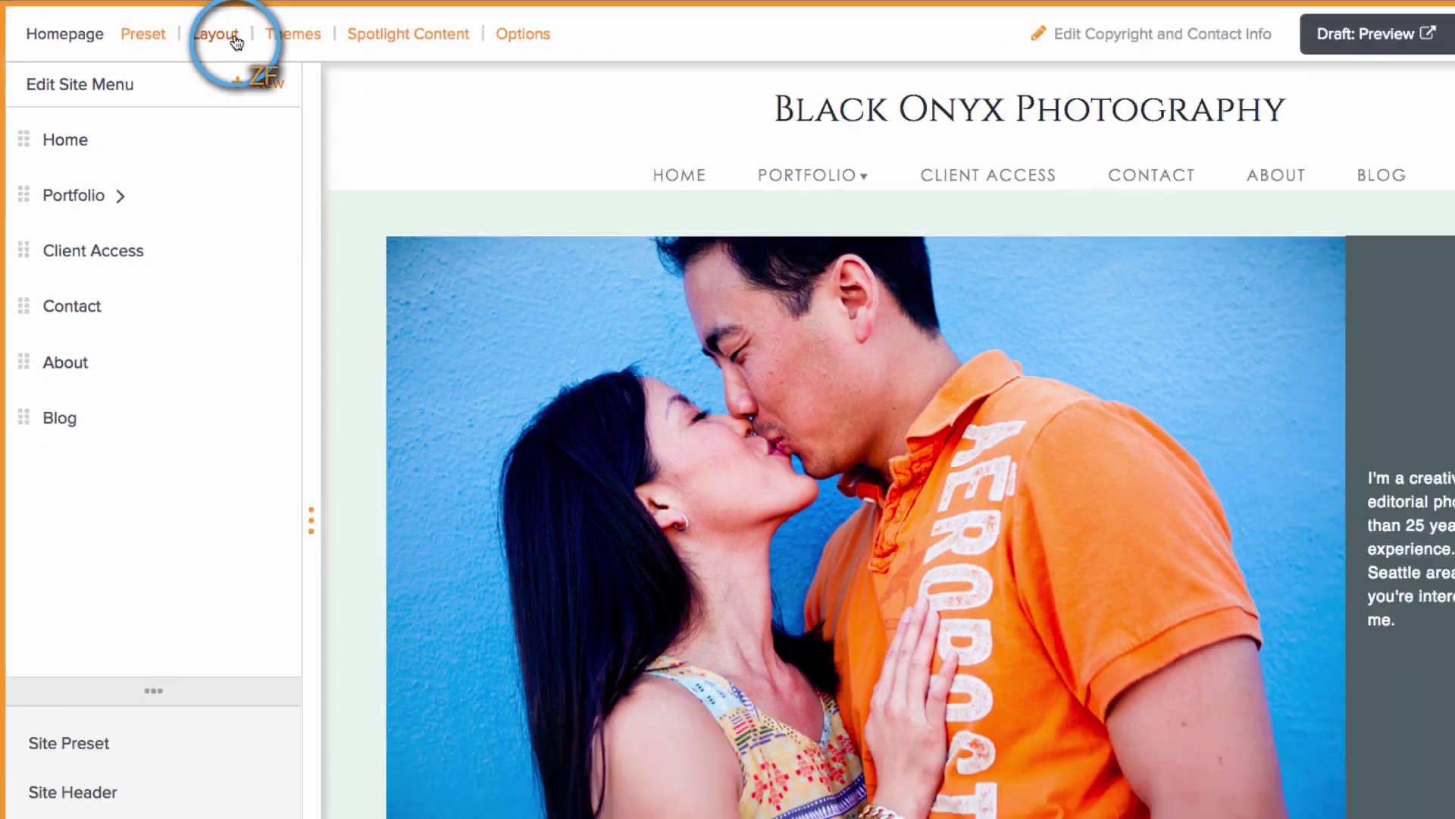
Switch the homepage to the Spotlight banner A layout, a wide photo banner above text
left_click(179, 29)
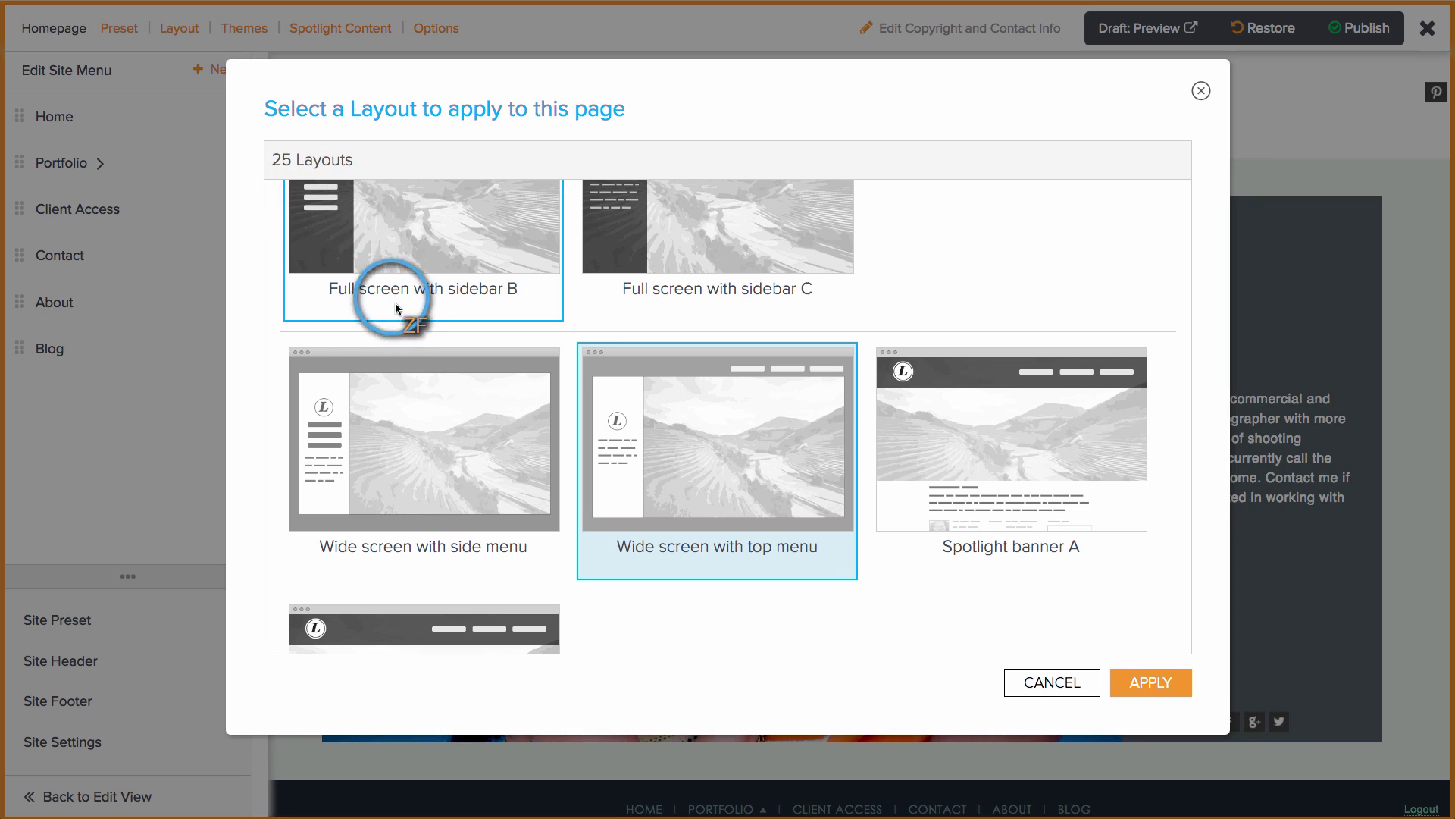
scroll(395, 303, "up", 3)
scroll(397, 314, "up", 3)
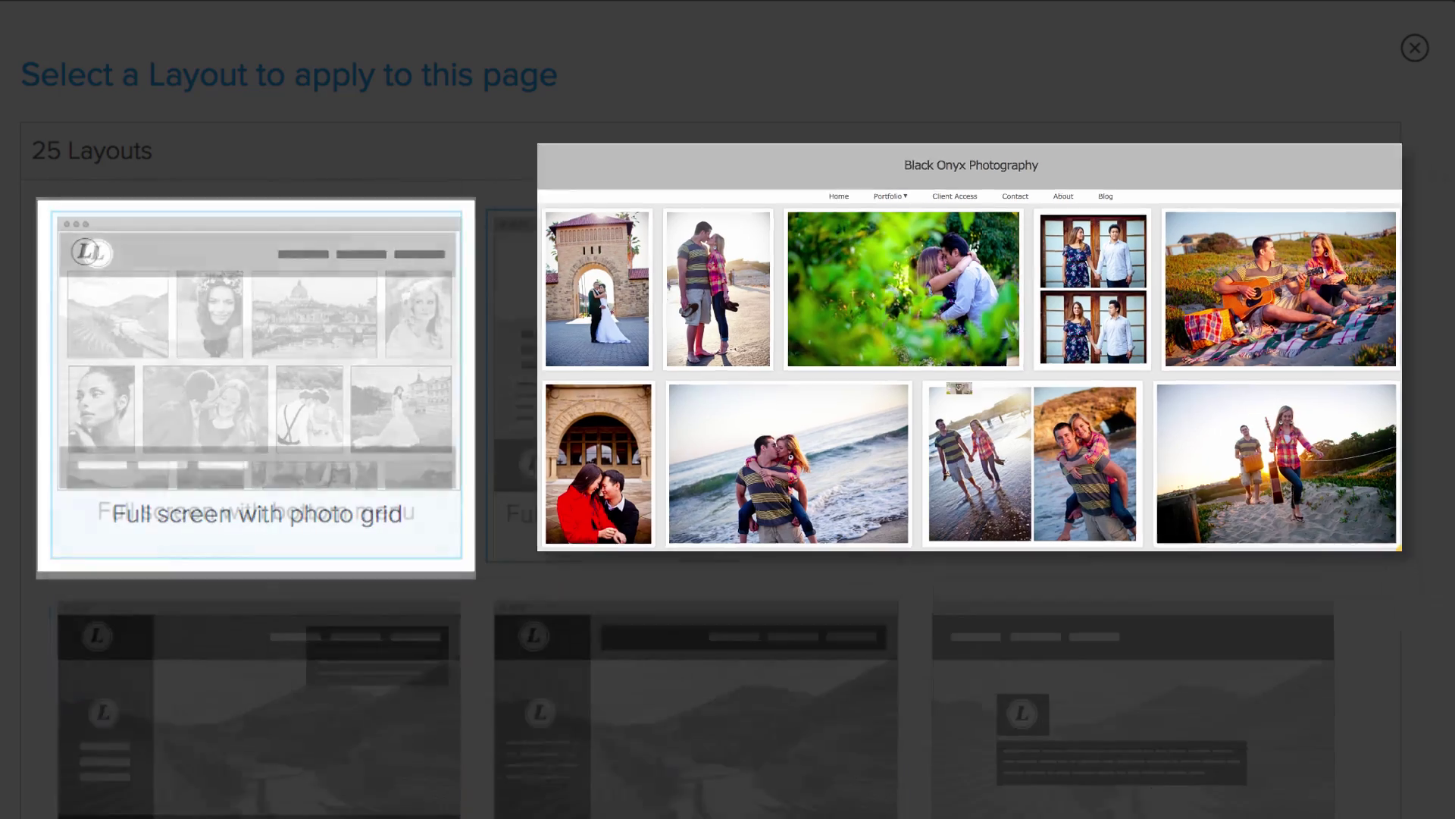
scroll(256, 387, "down", 3)
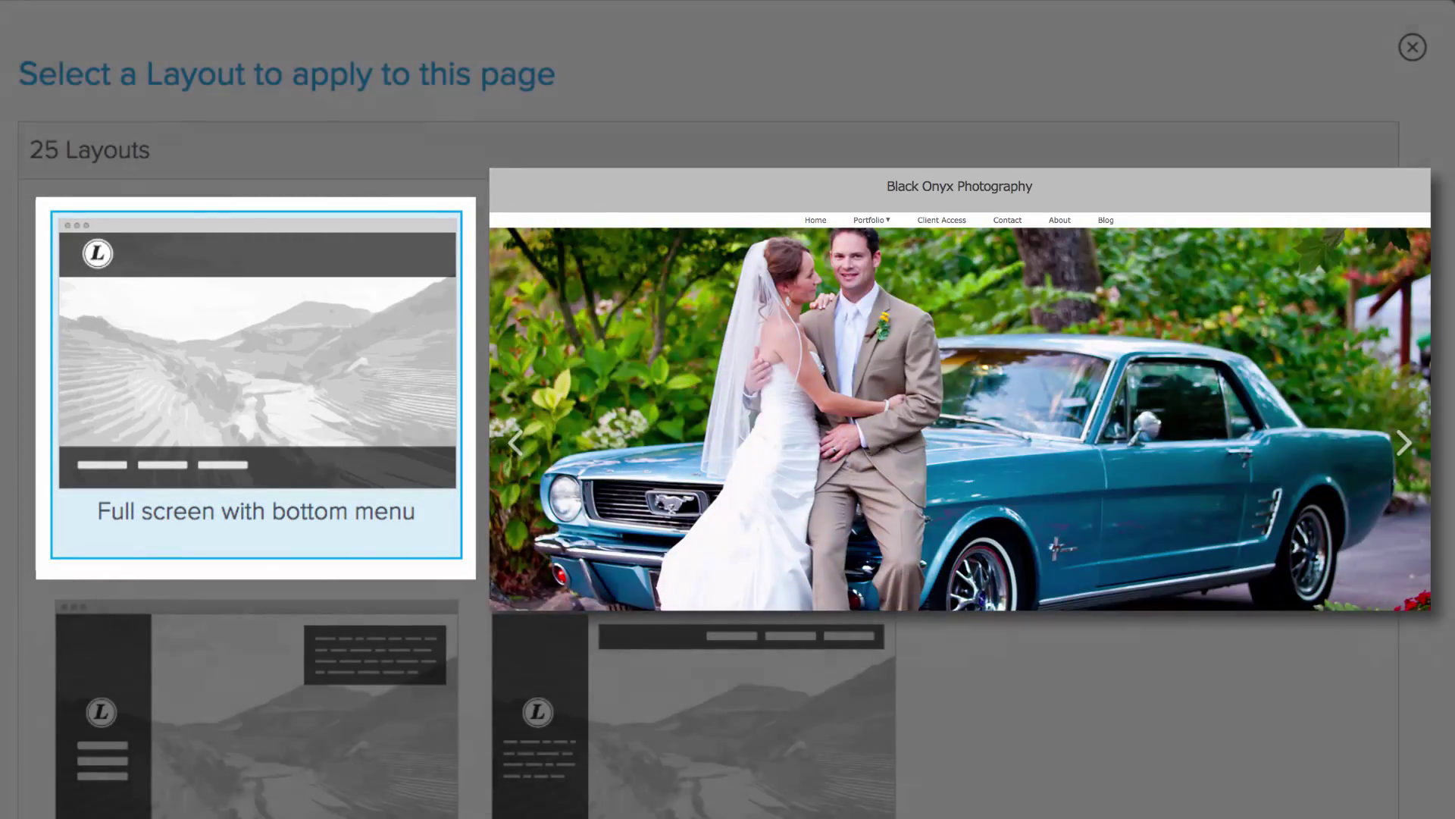
scroll(463, 309, "down", 5)
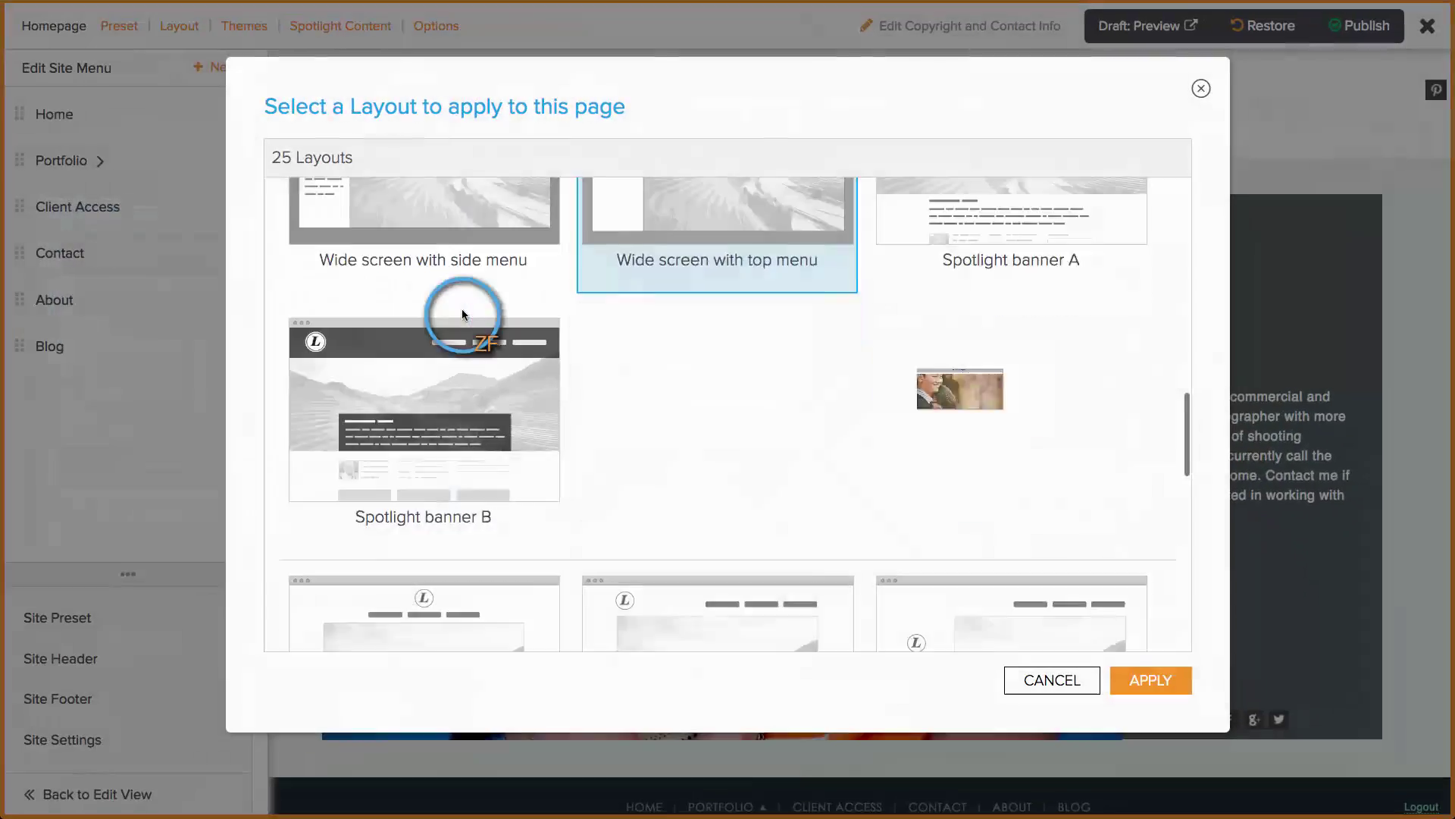
scroll(462, 310, "up", 2)
left_click(1003, 390)
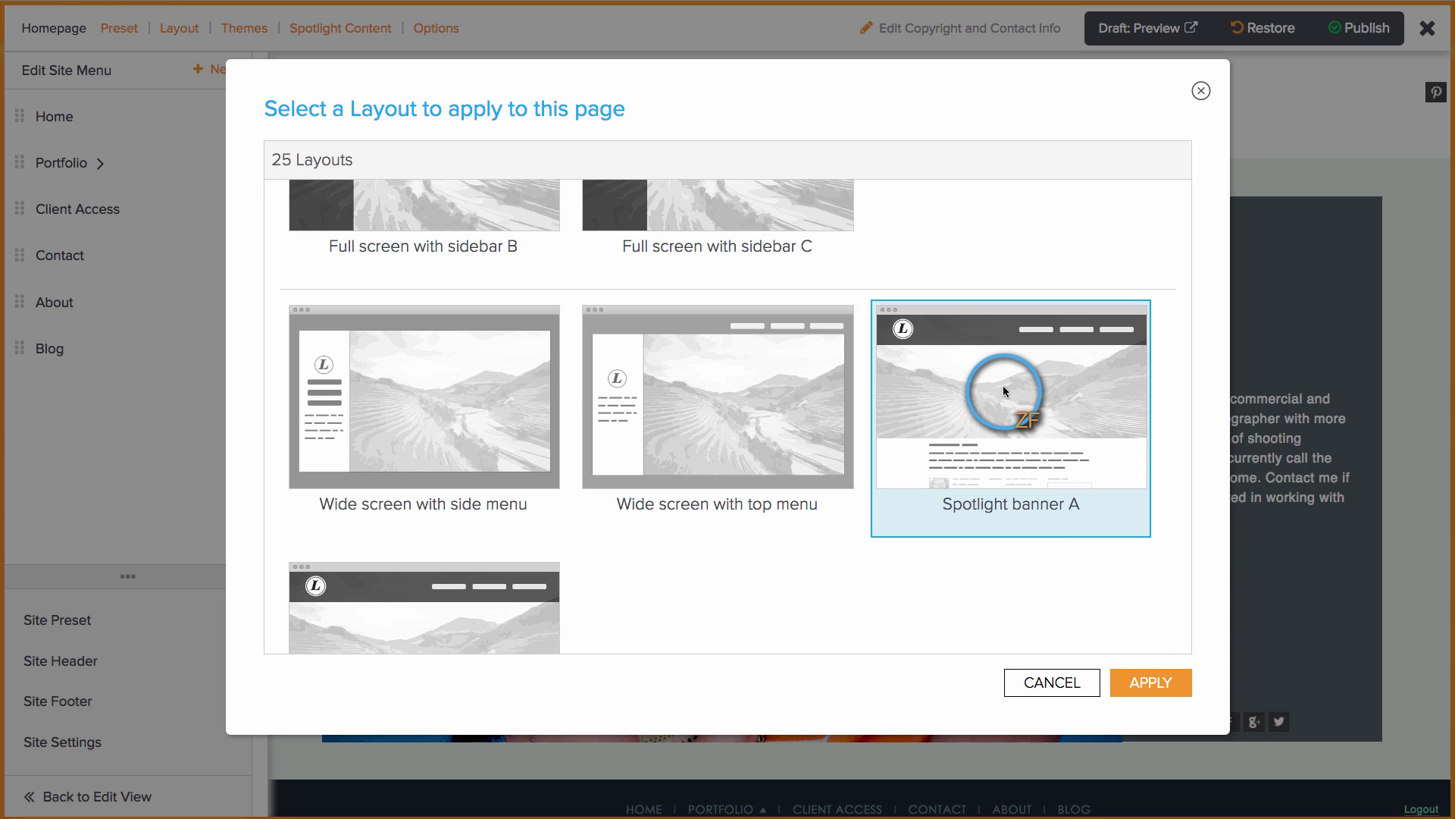
left_click(1159, 683)
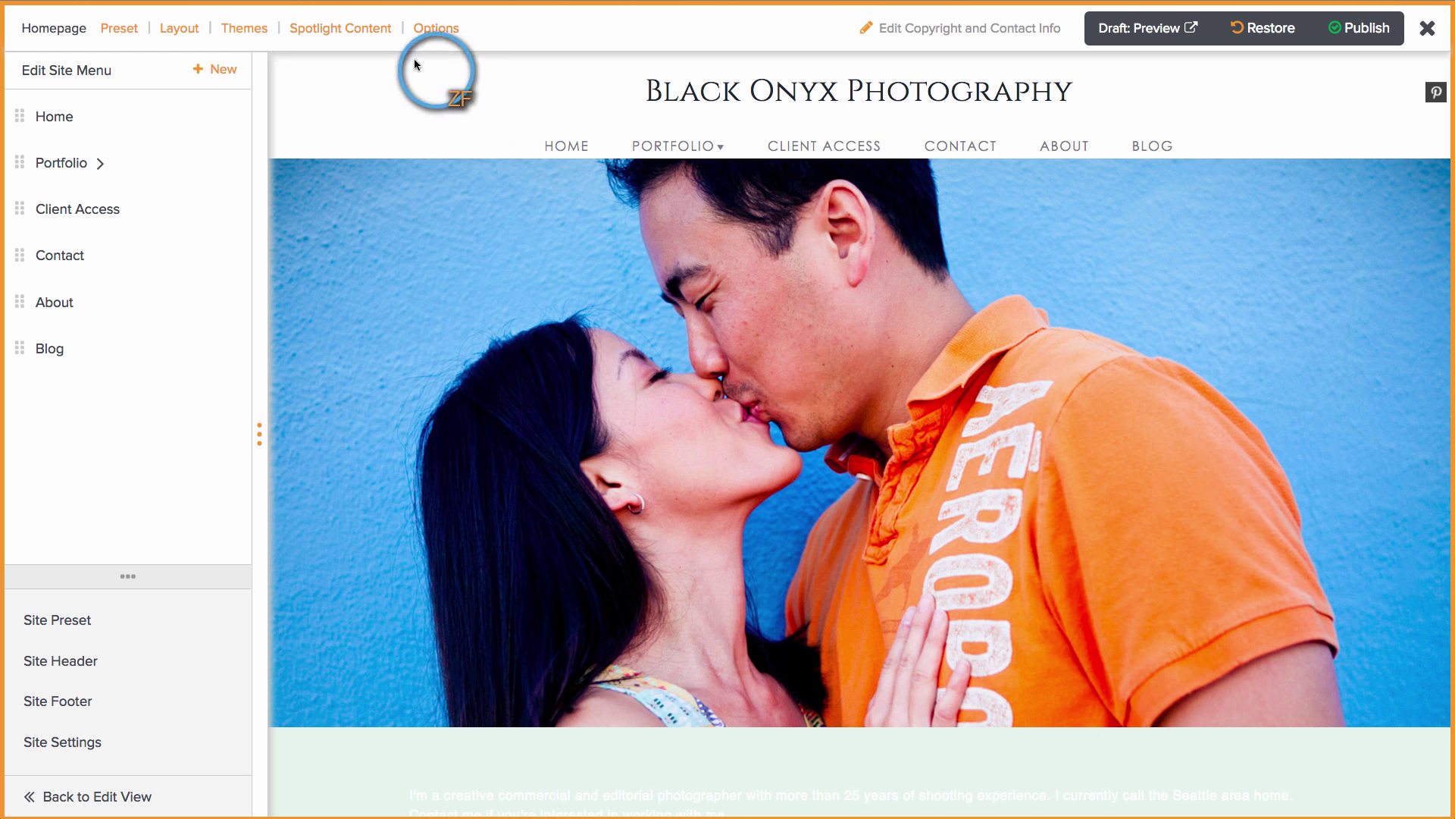
left_click(249, 32)
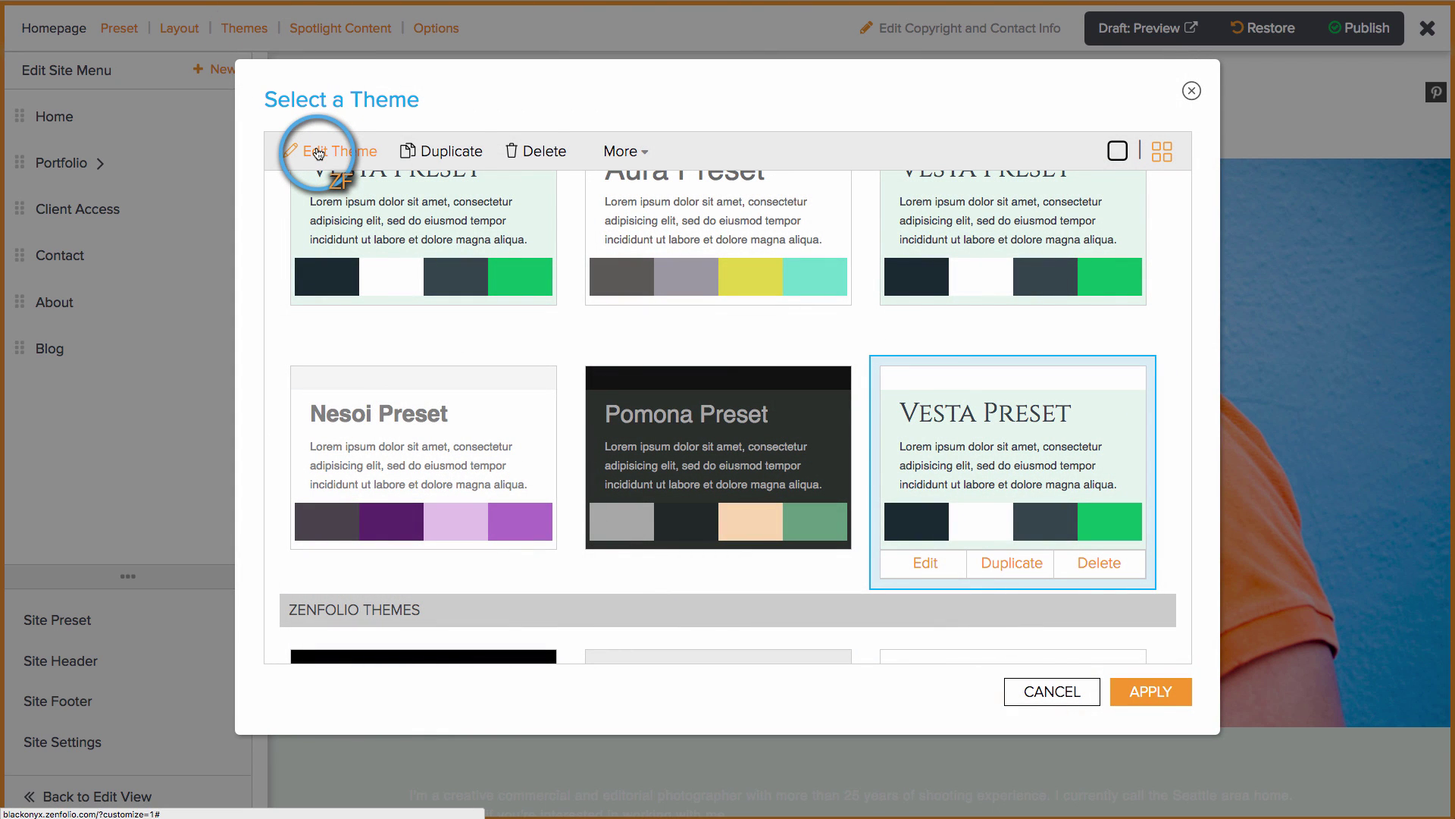
left_click(620, 153)
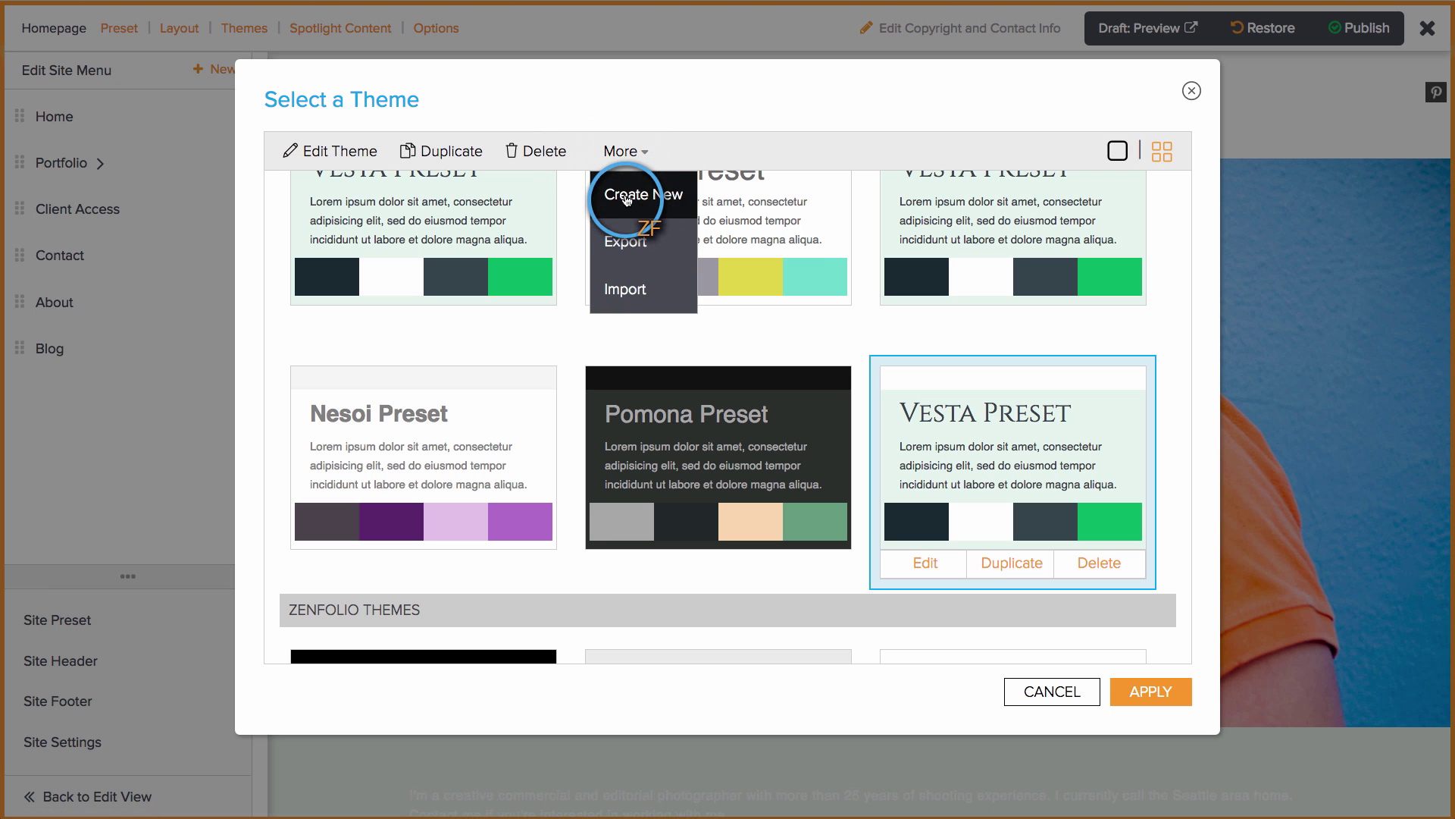
left_click(801, 144)
scroll(915, 361, "down", 6)
scroll(969, 293, "up", 1)
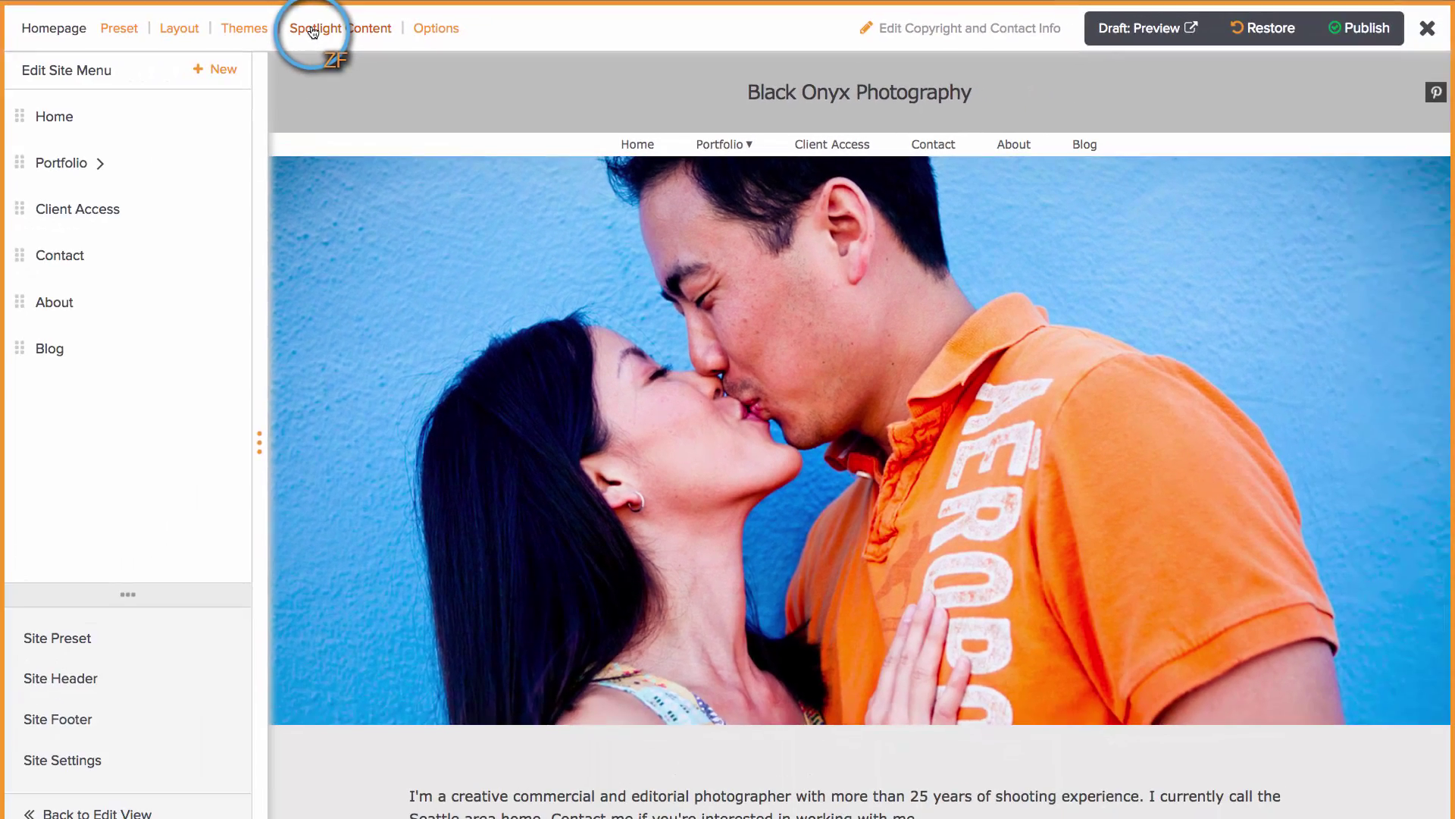
Make the spotlight content a Slide Show sourced from the Portfolio Collection gallery
left_click(310, 31)
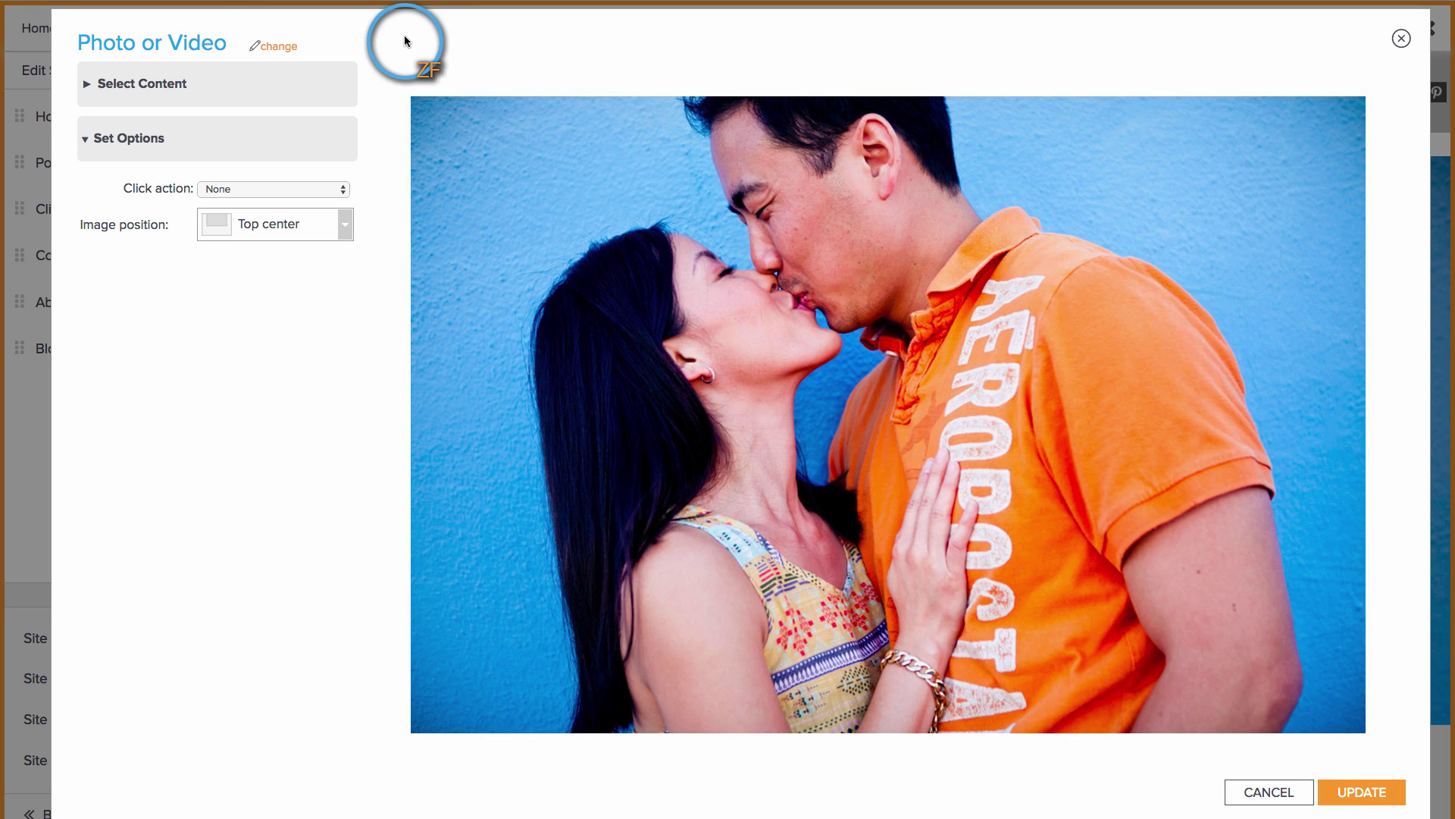
left_click(274, 49)
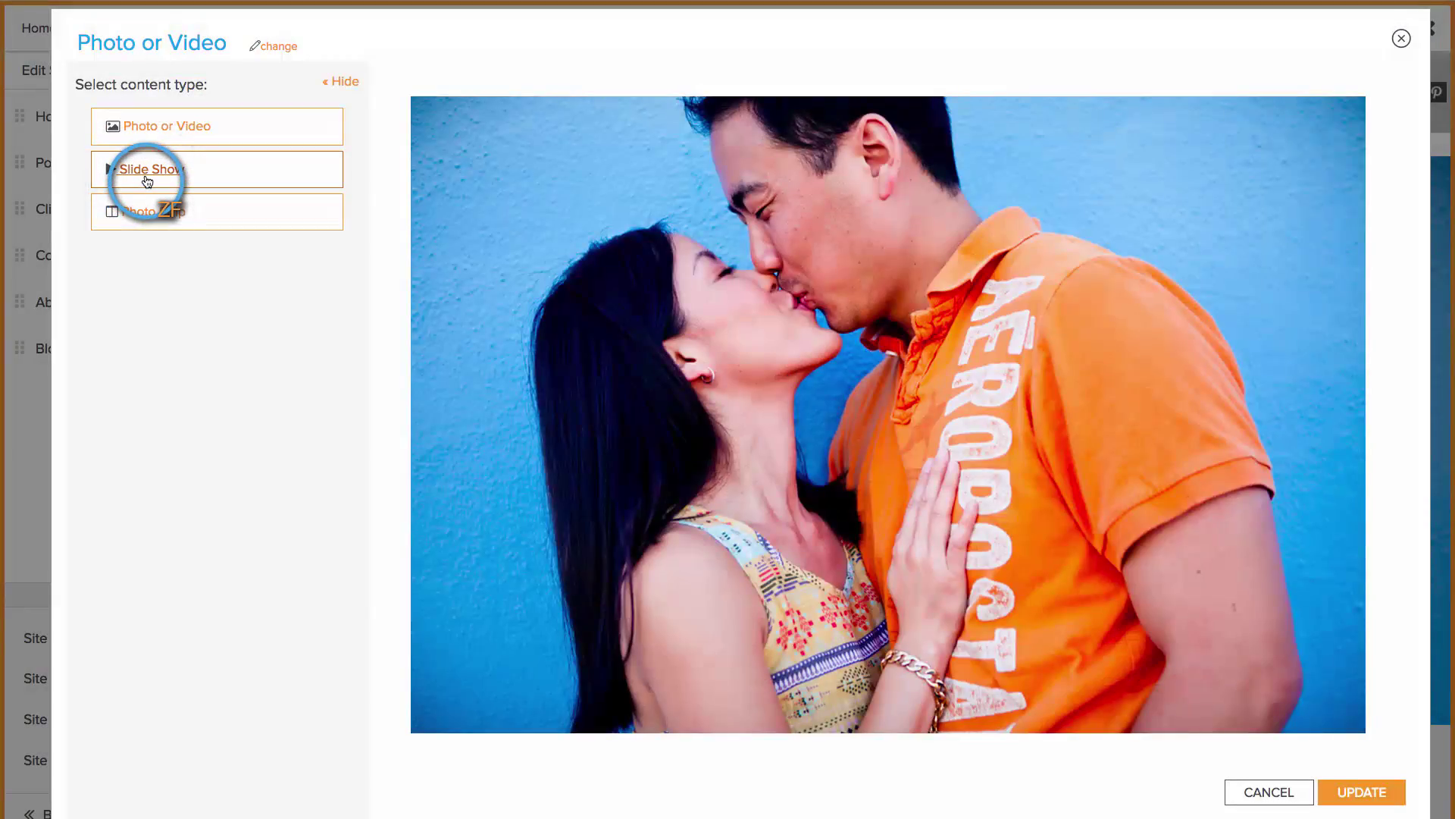
left_click(145, 171)
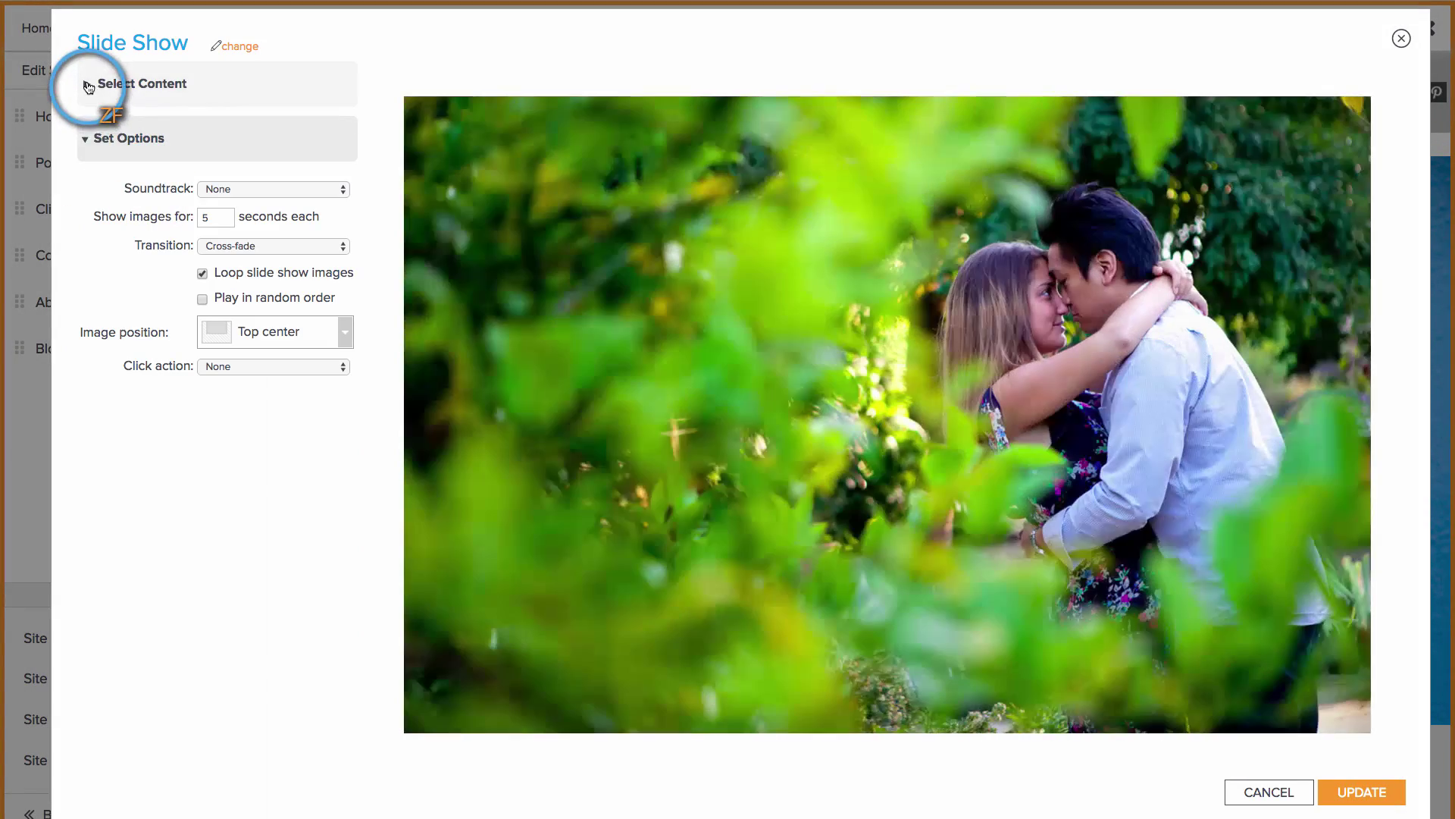
left_click(143, 84)
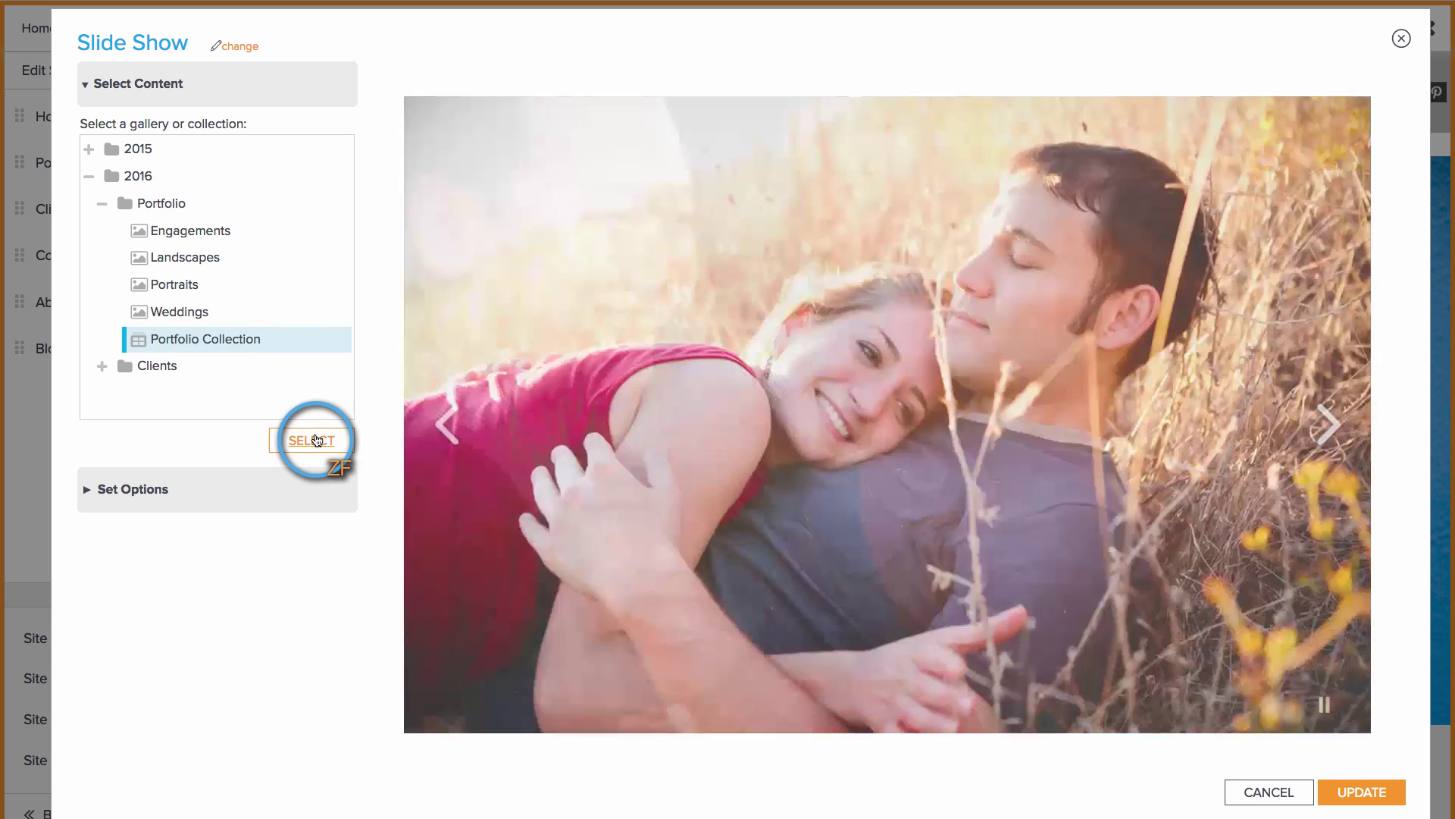
left_click(308, 441)
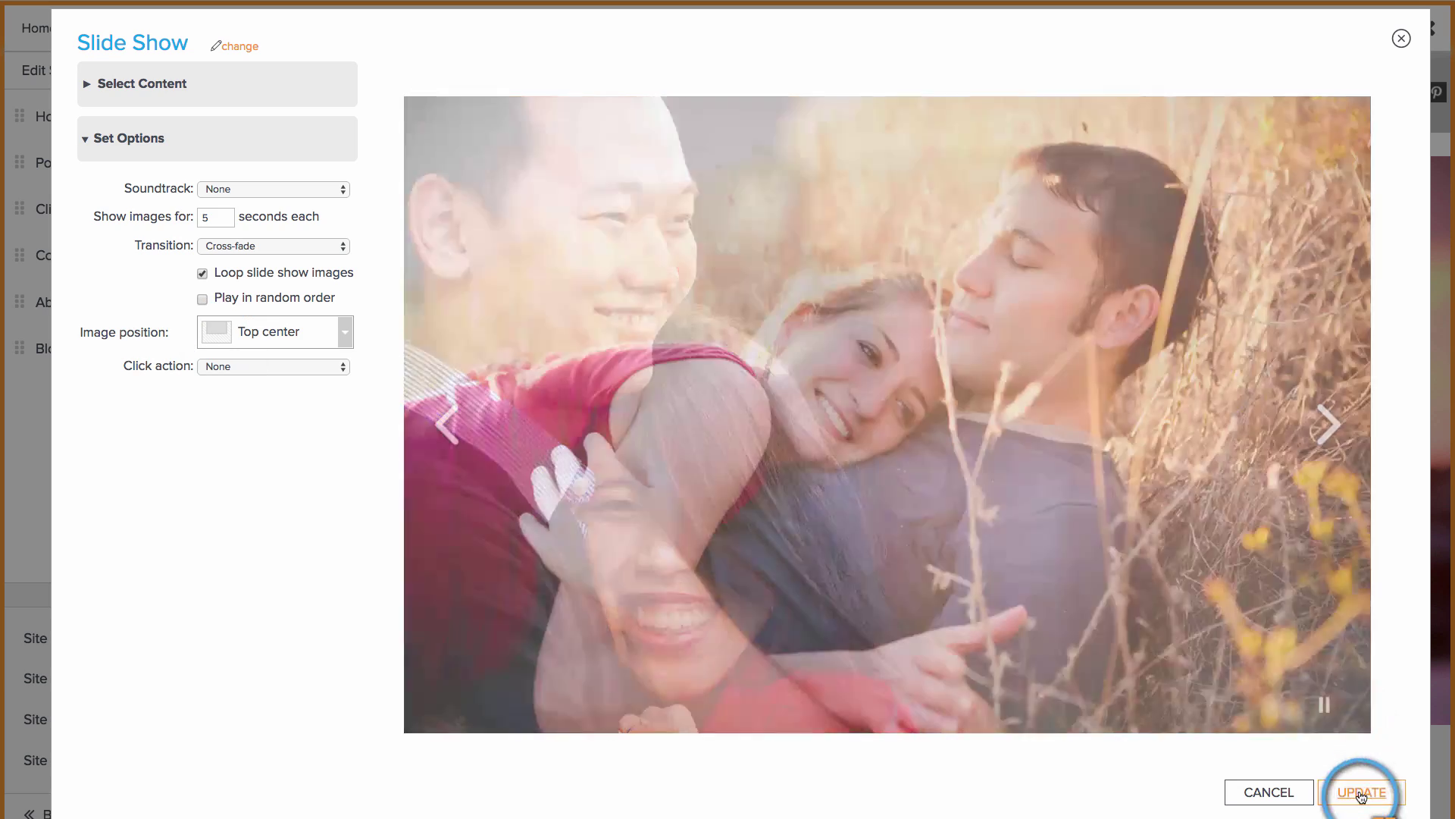
Update the spotlight so the homepage banner shows the Portfolio Collection slideshow
left_click(1360, 791)
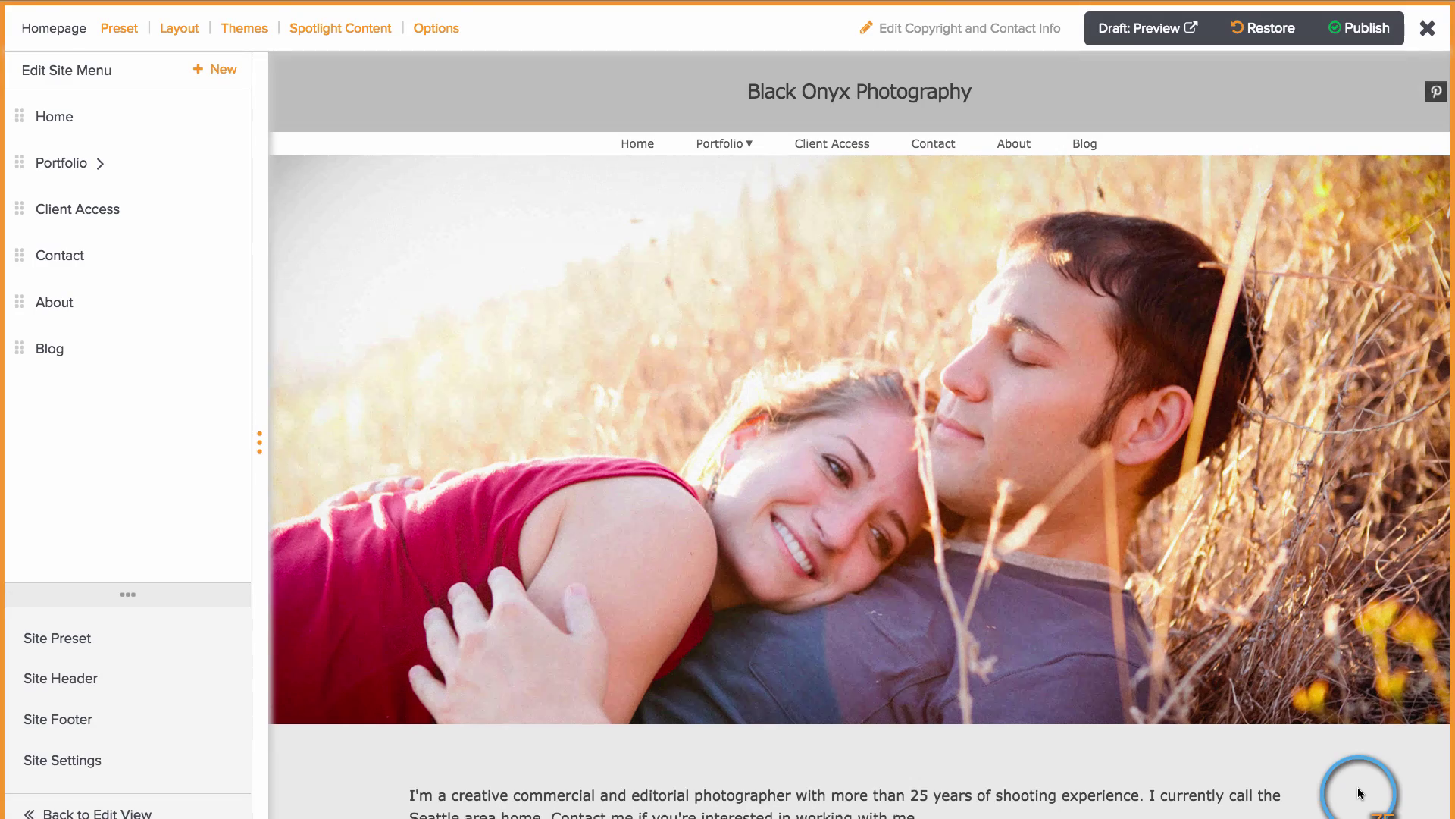
scroll(1358, 792, "down", 3)
scroll(1359, 792, "down", 4)
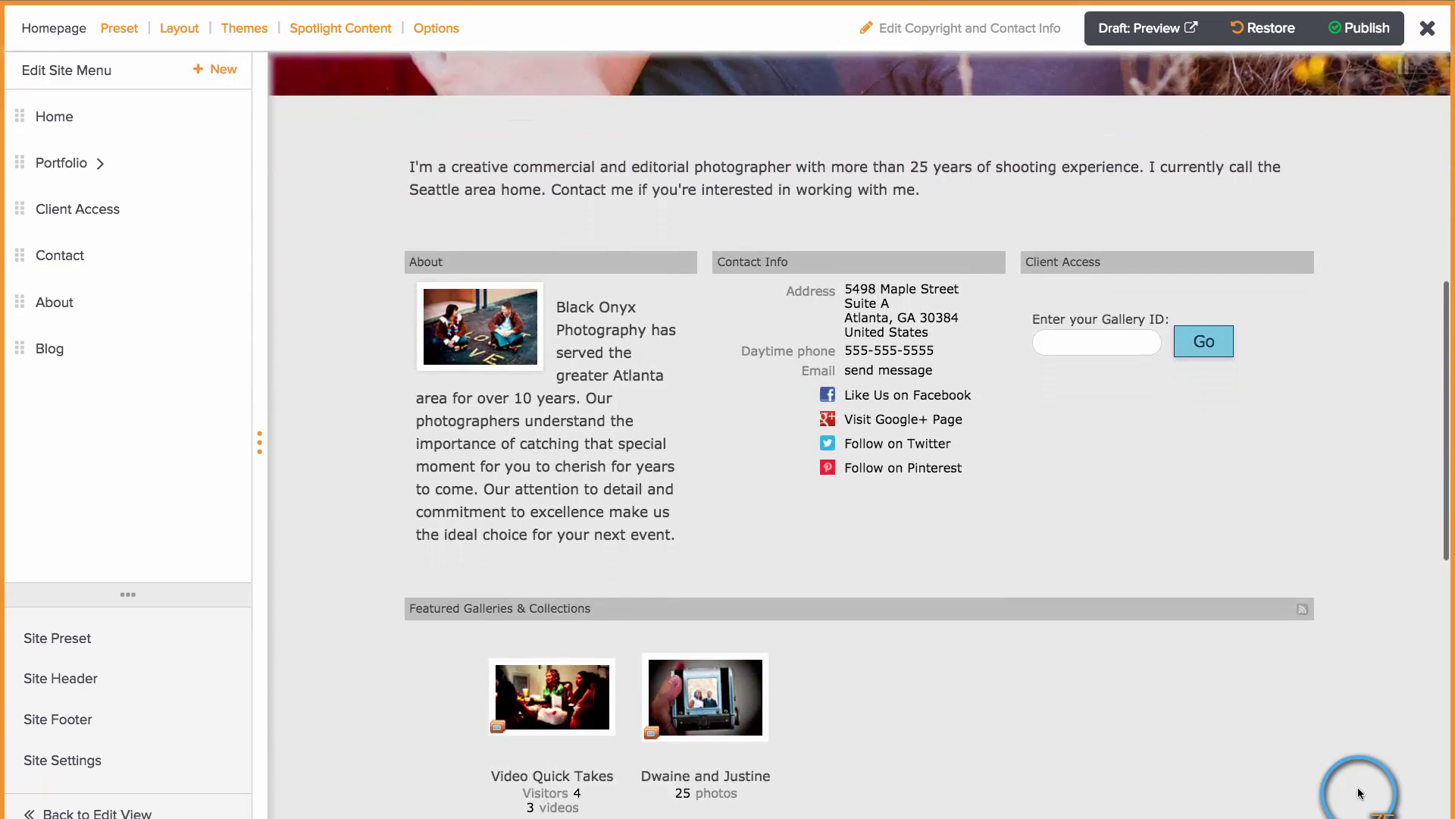
scroll(1359, 792, "down", 3)
scroll(1358, 793, "down", 2)
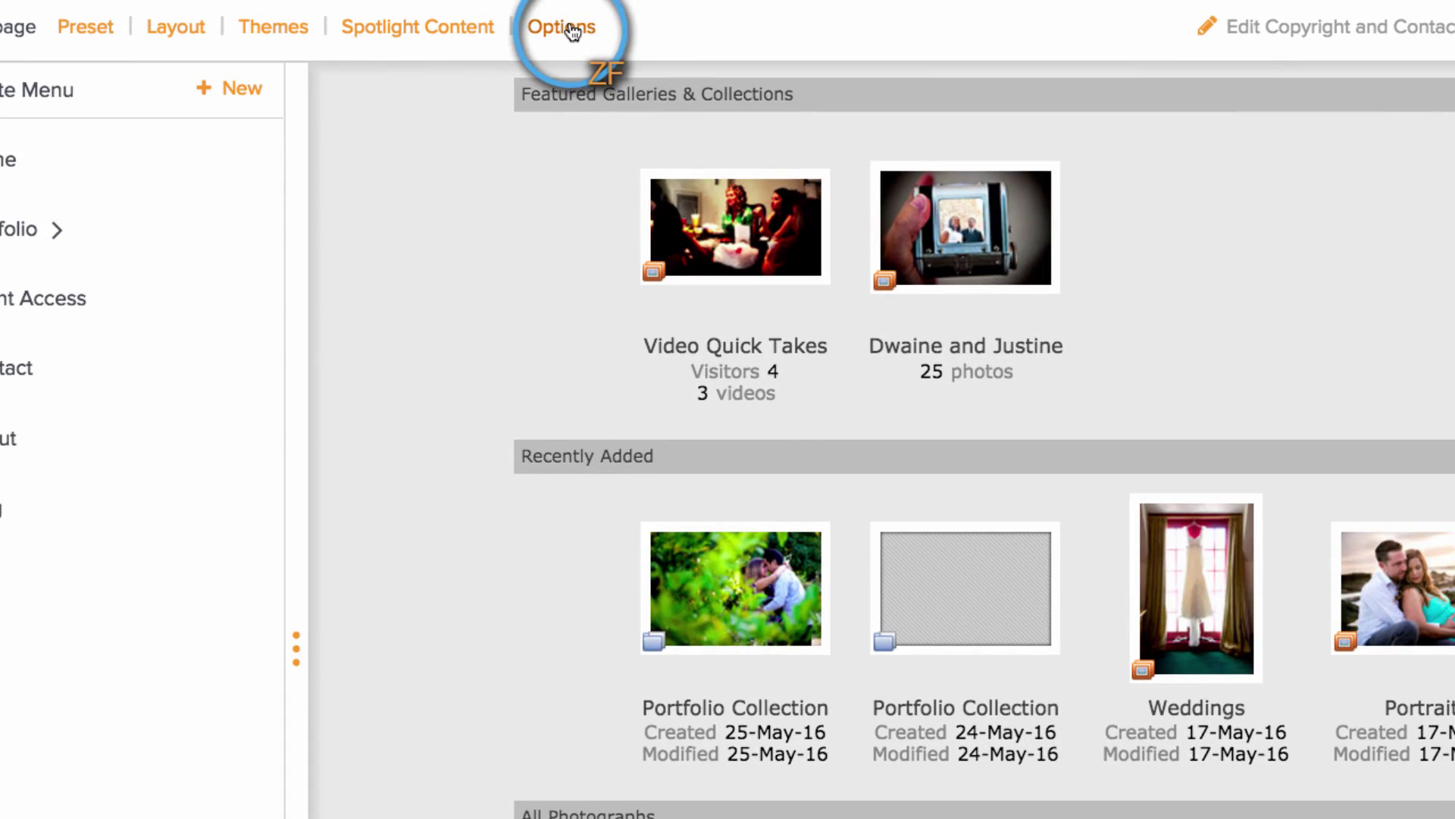
Hide the homepage search field and clear the old welcome paragraph for a new greeting
left_click(442, 29)
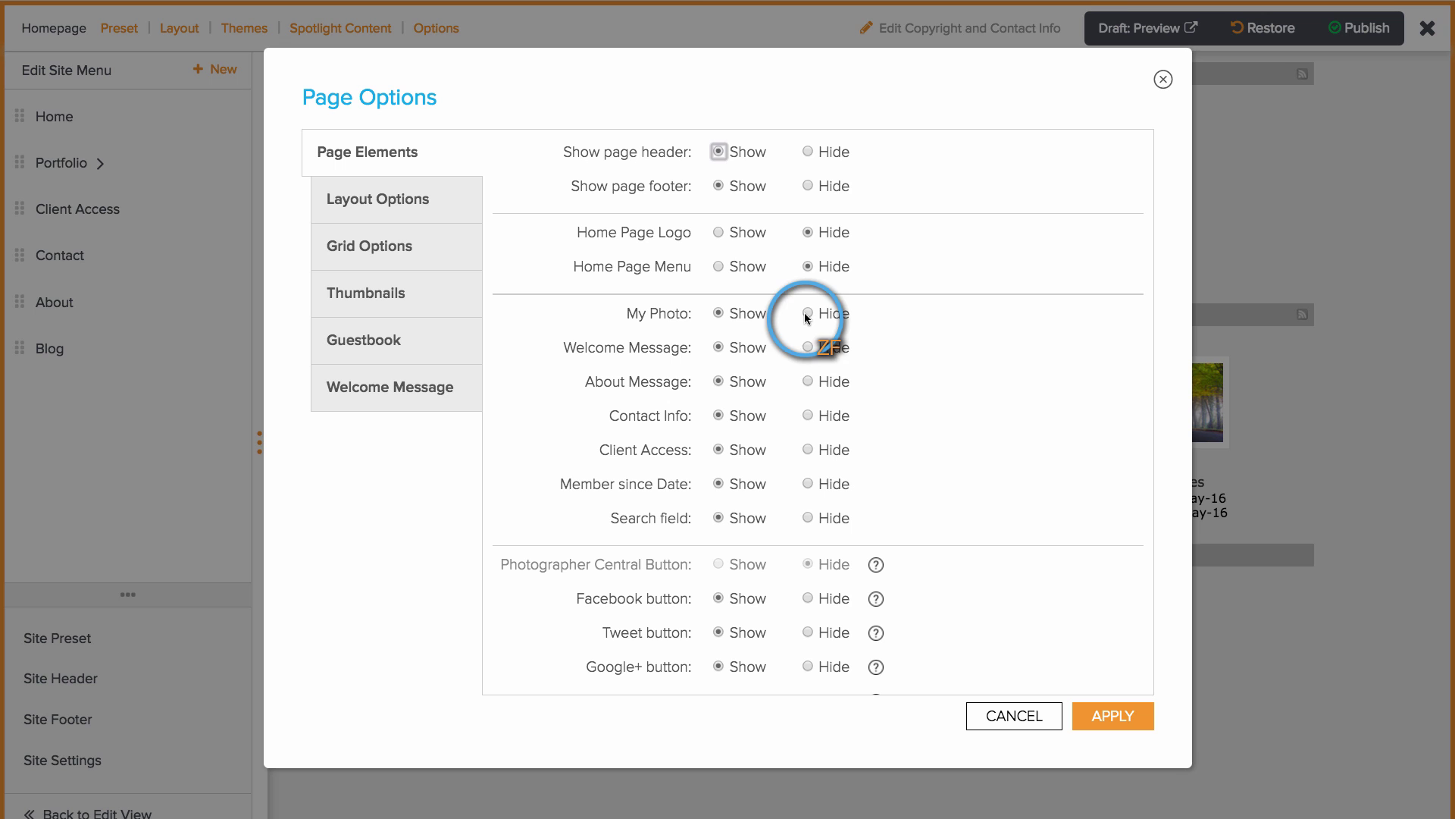
left_click(811, 517)
scroll(811, 517, "down", 3)
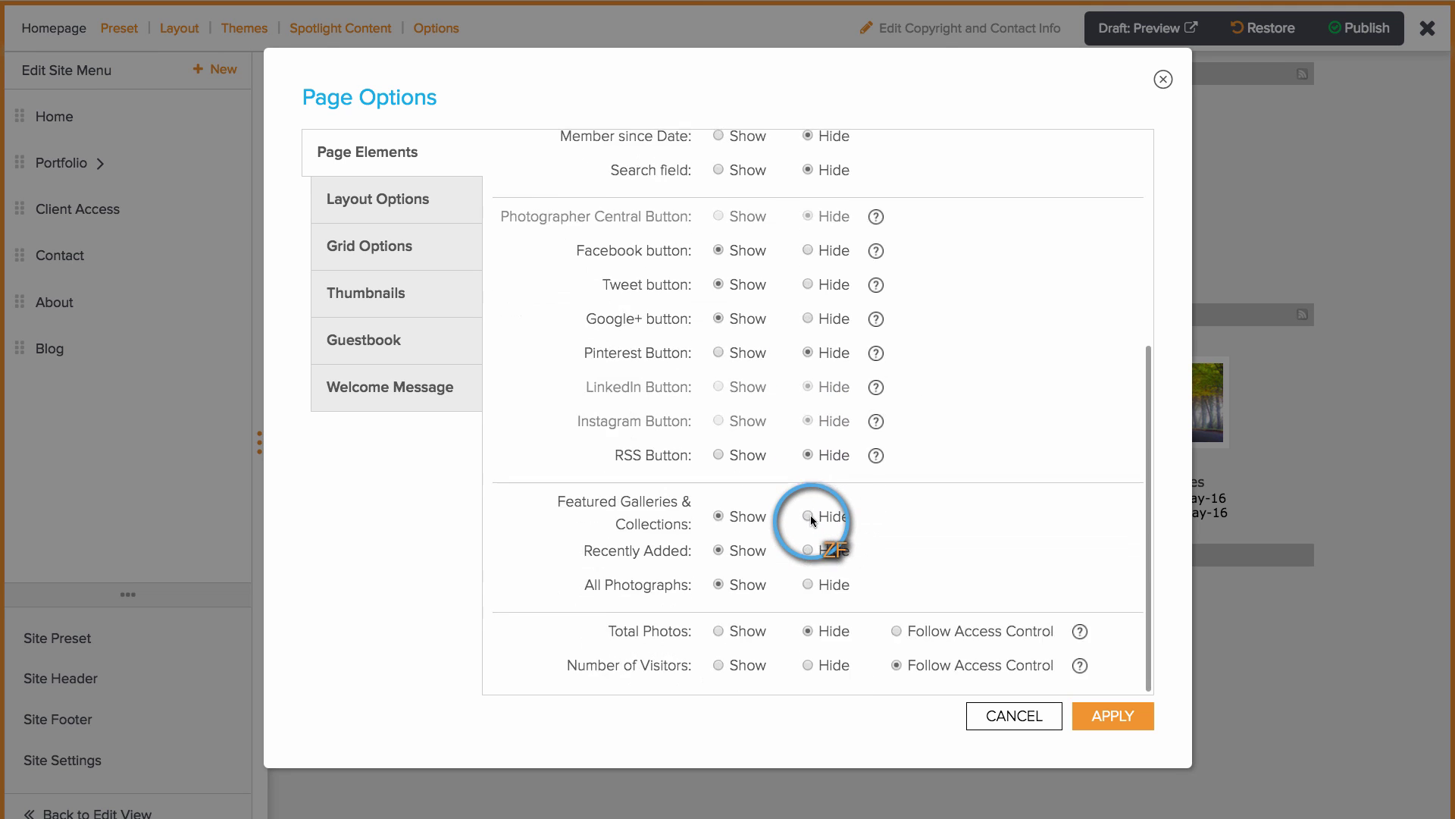
scroll(811, 630, "up", 3)
left_click(370, 210)
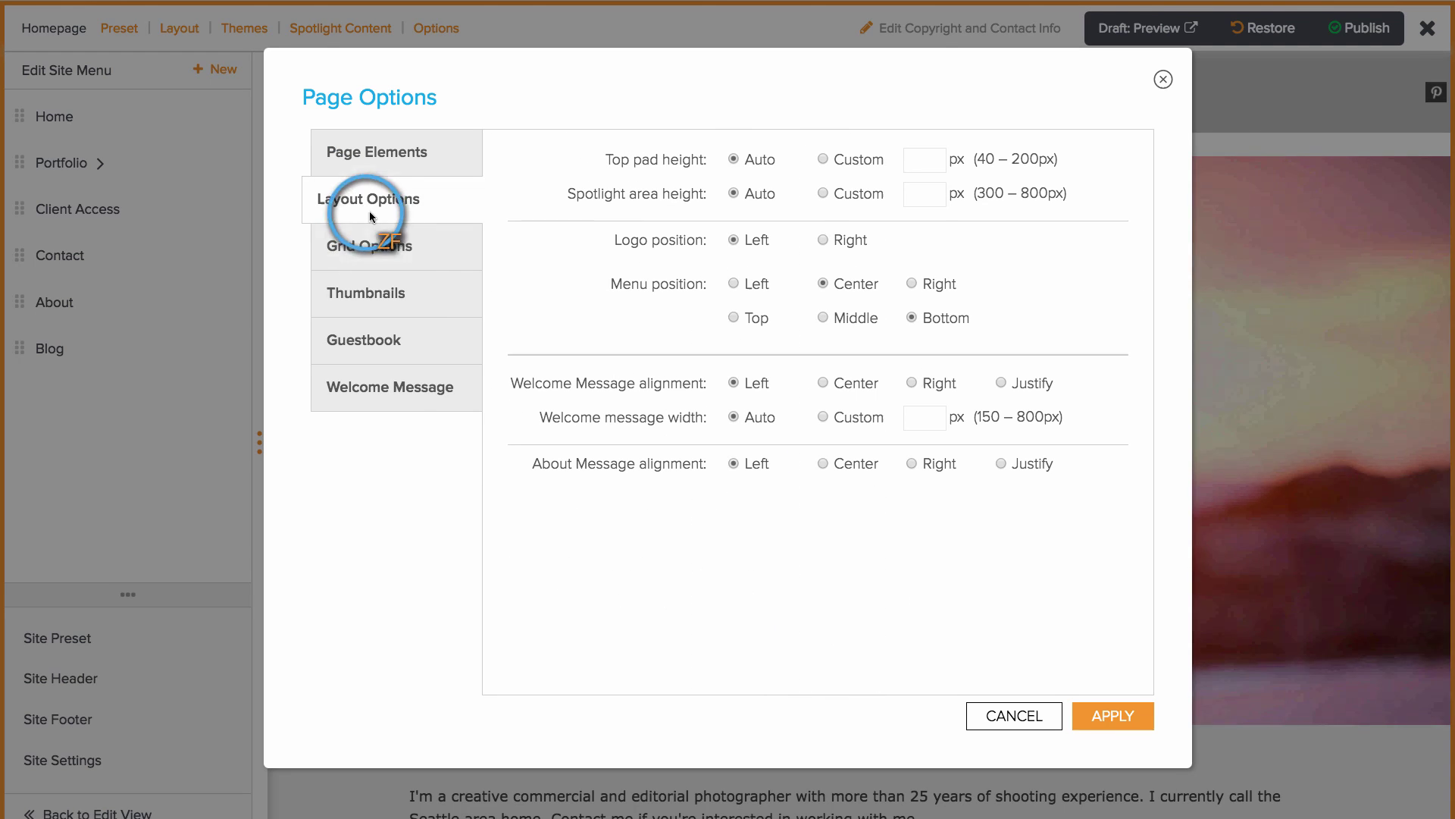
left_click(383, 390)
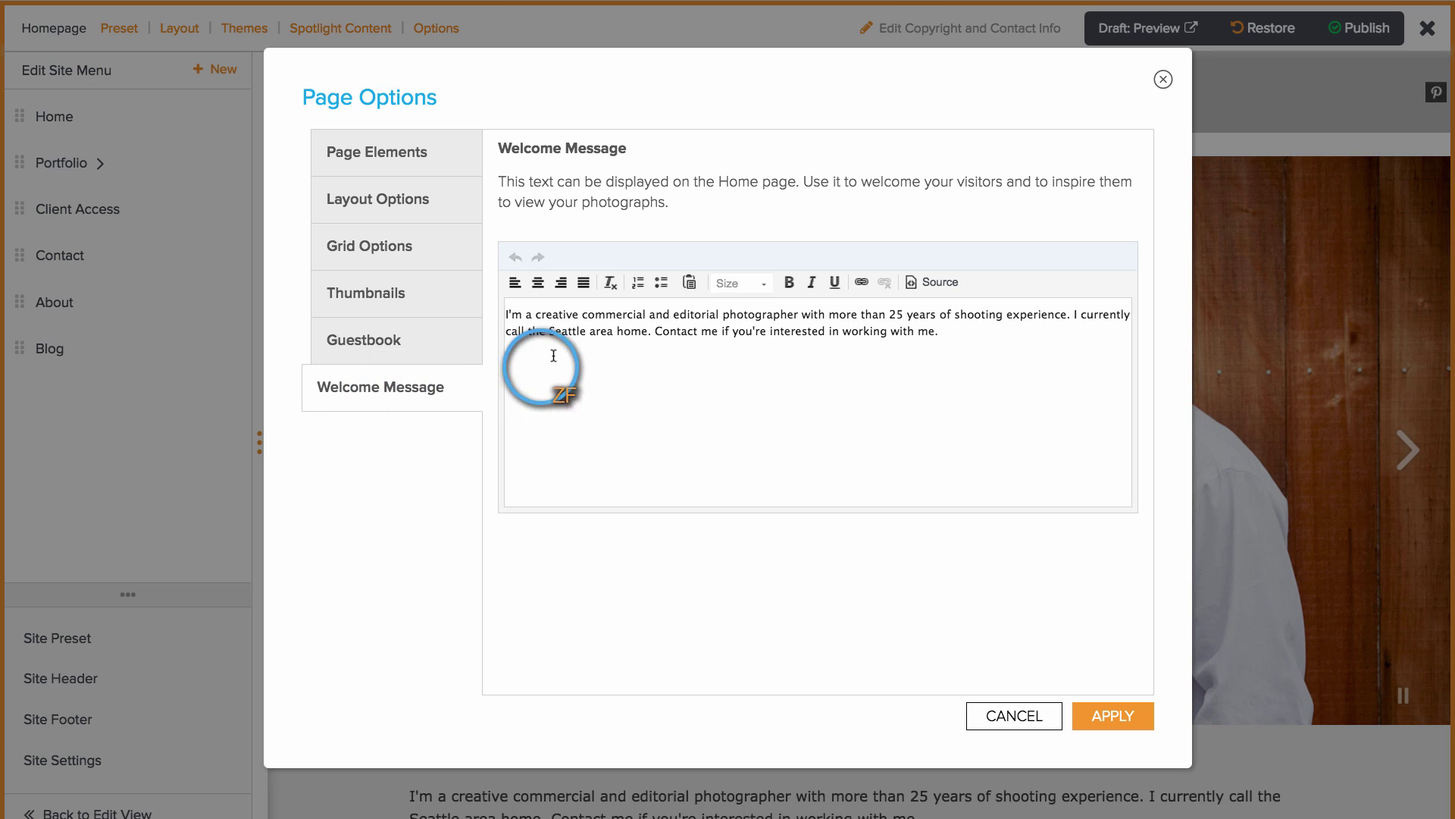
triple_click(578, 331)
key("Delete")
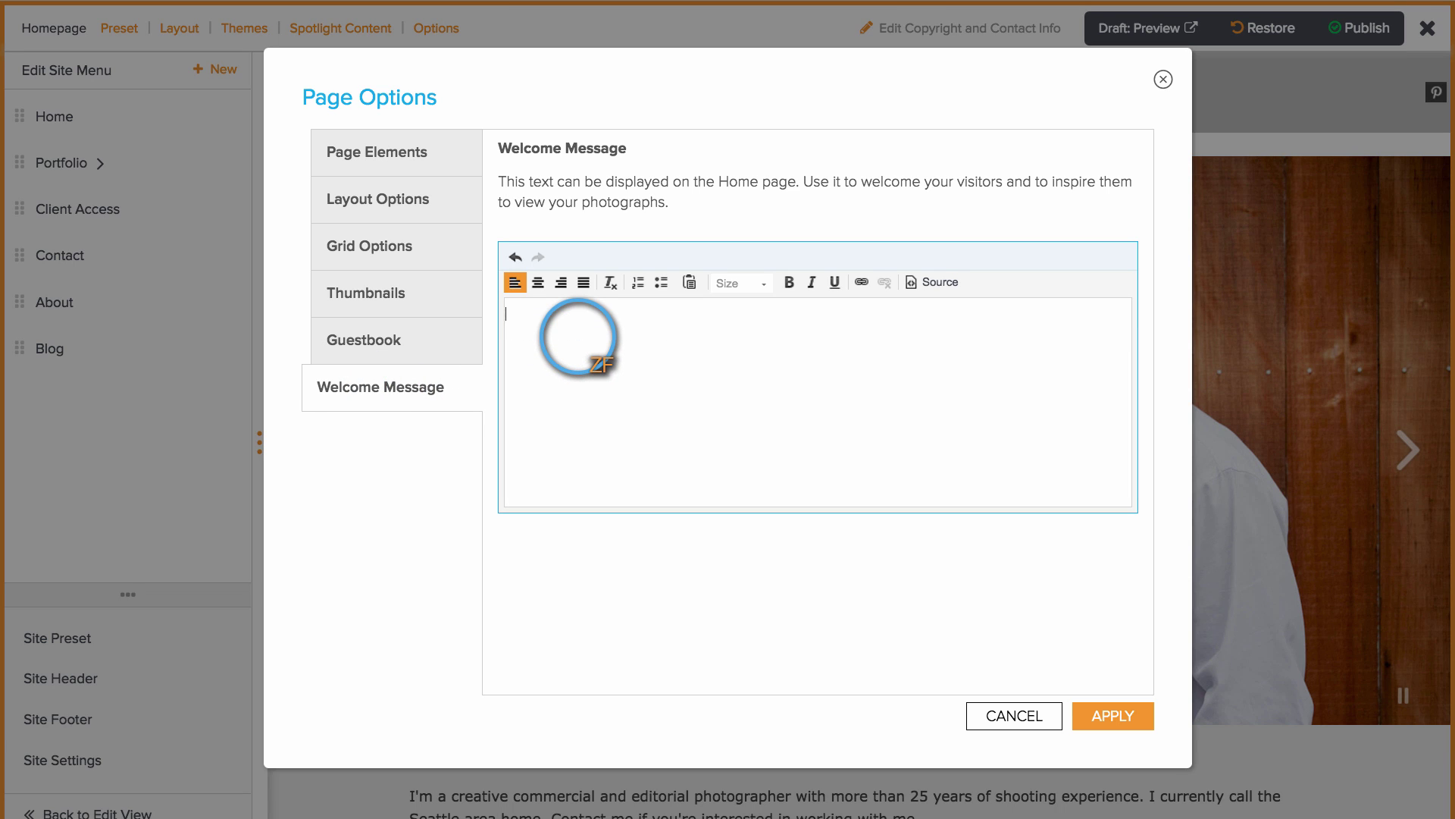
type("Hi this ")
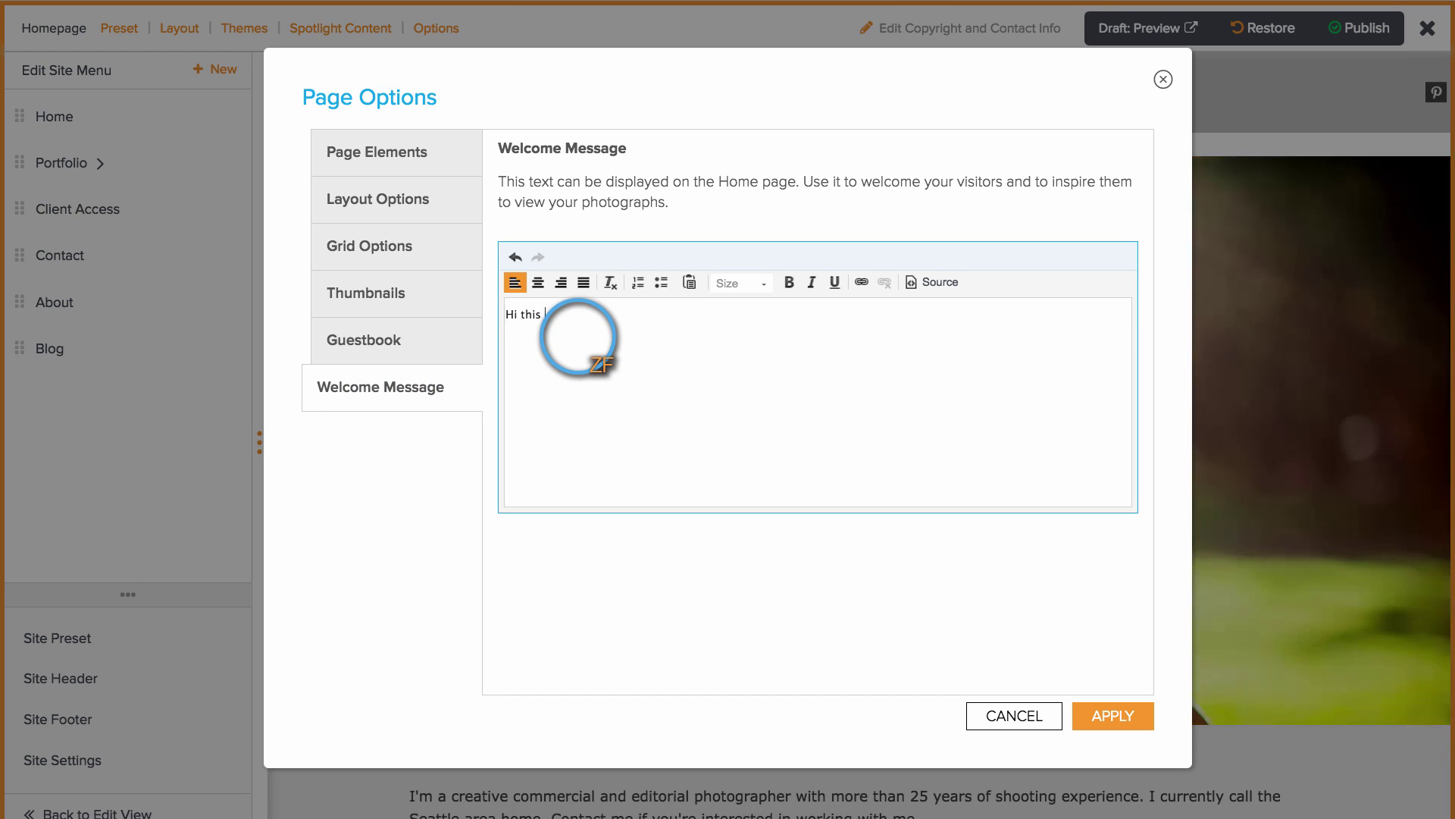
type("y my photos!")
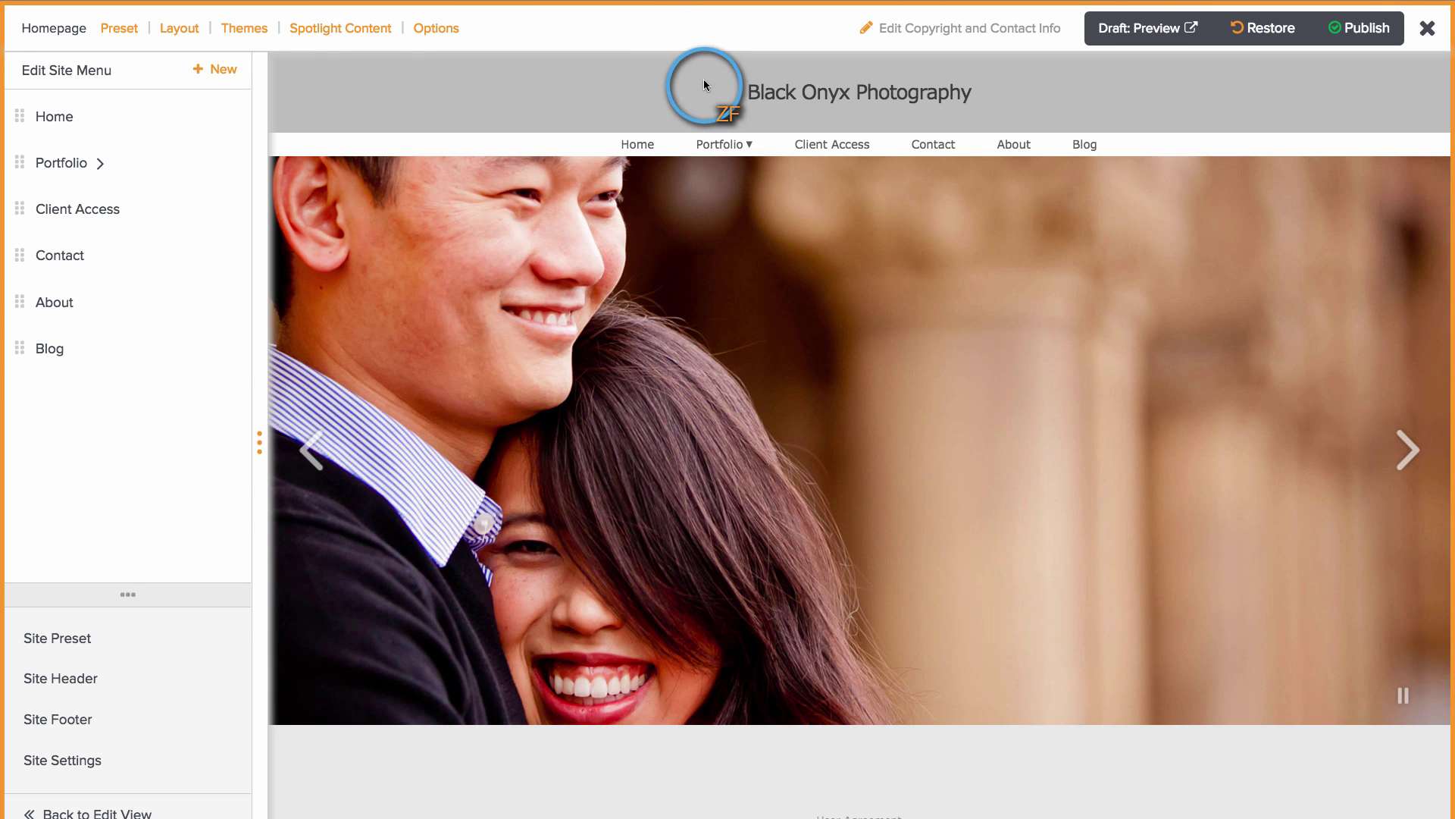
left_click(97, 682)
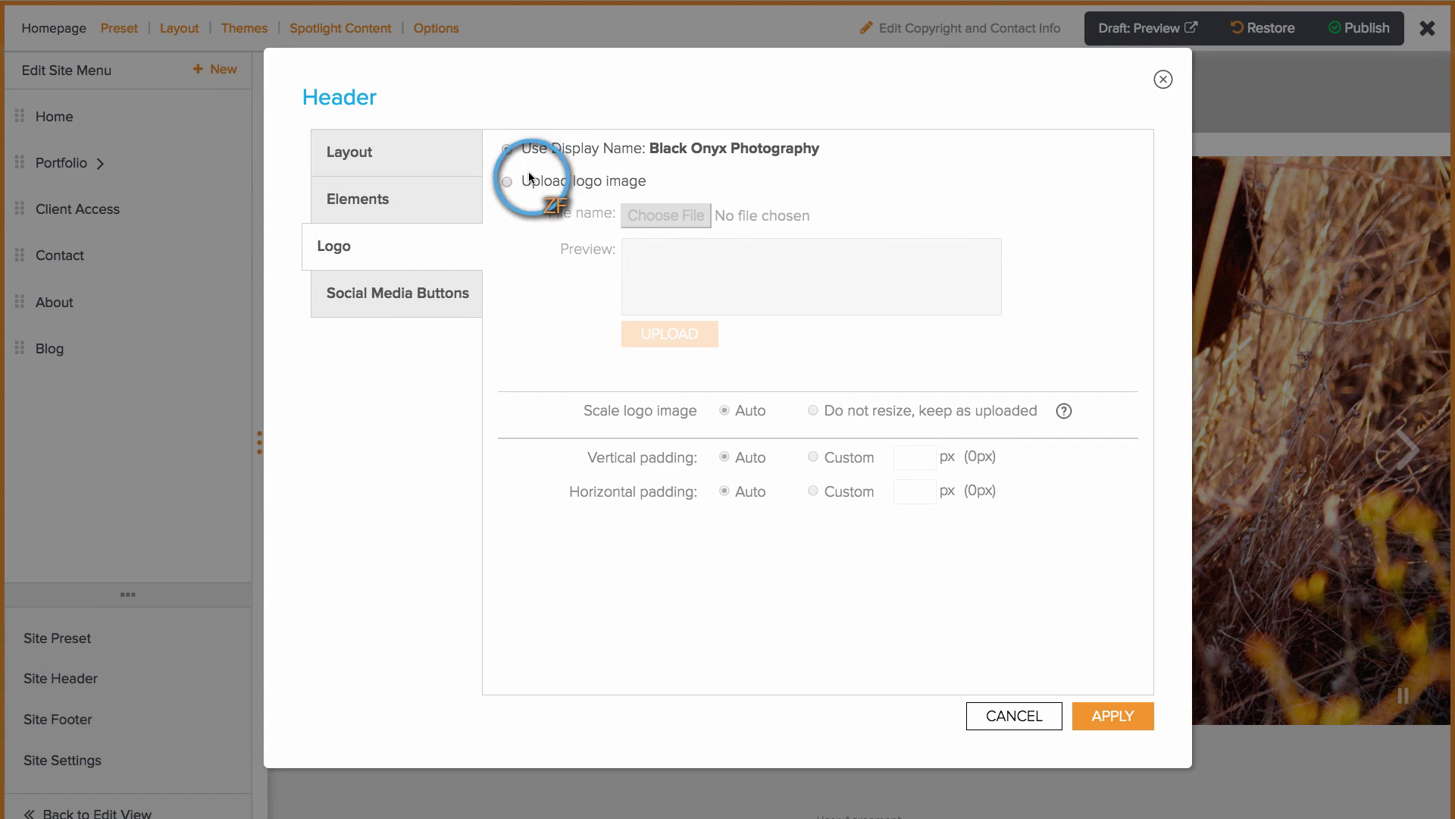
left_click(507, 182)
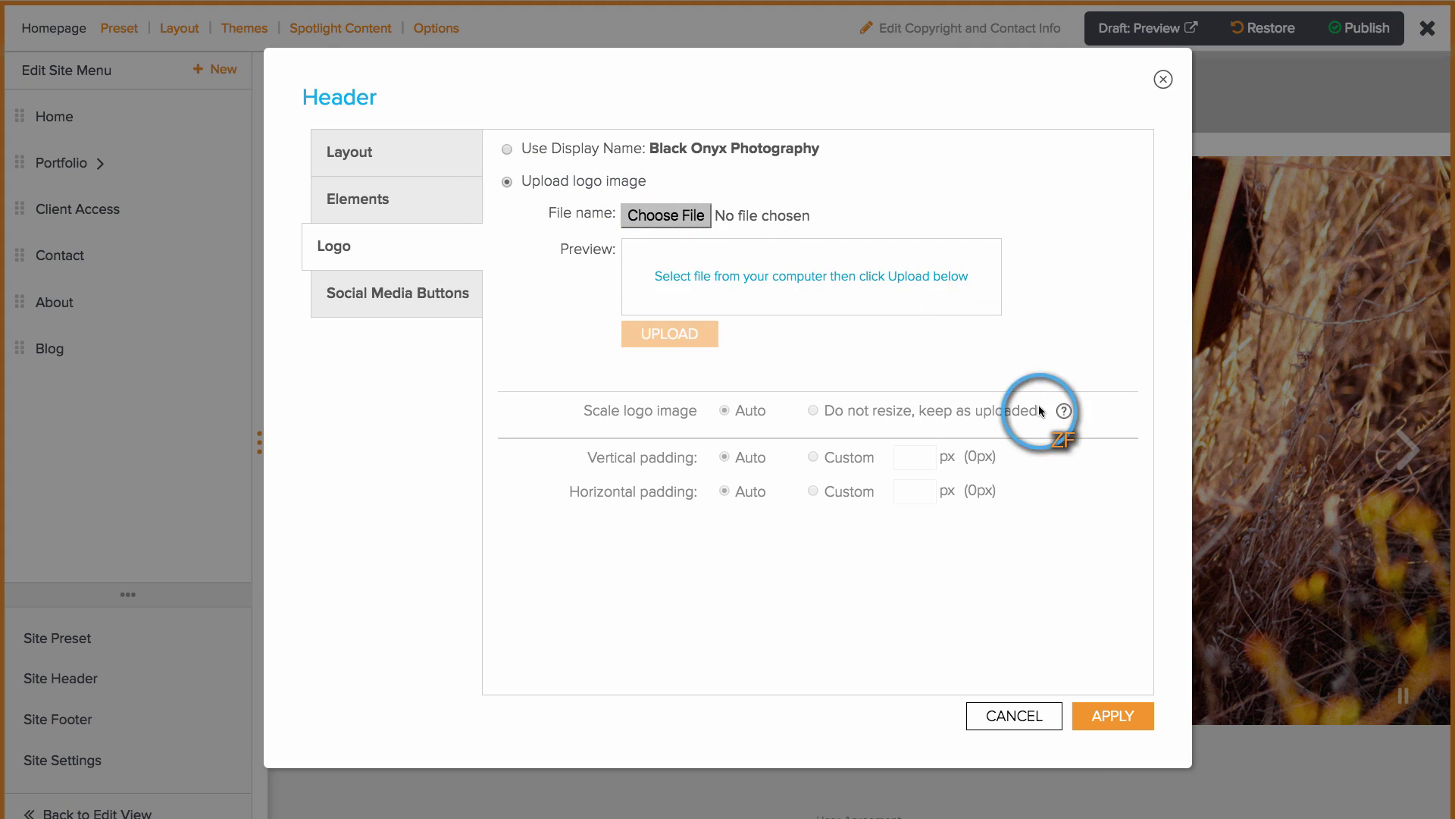
left_click(1025, 719)
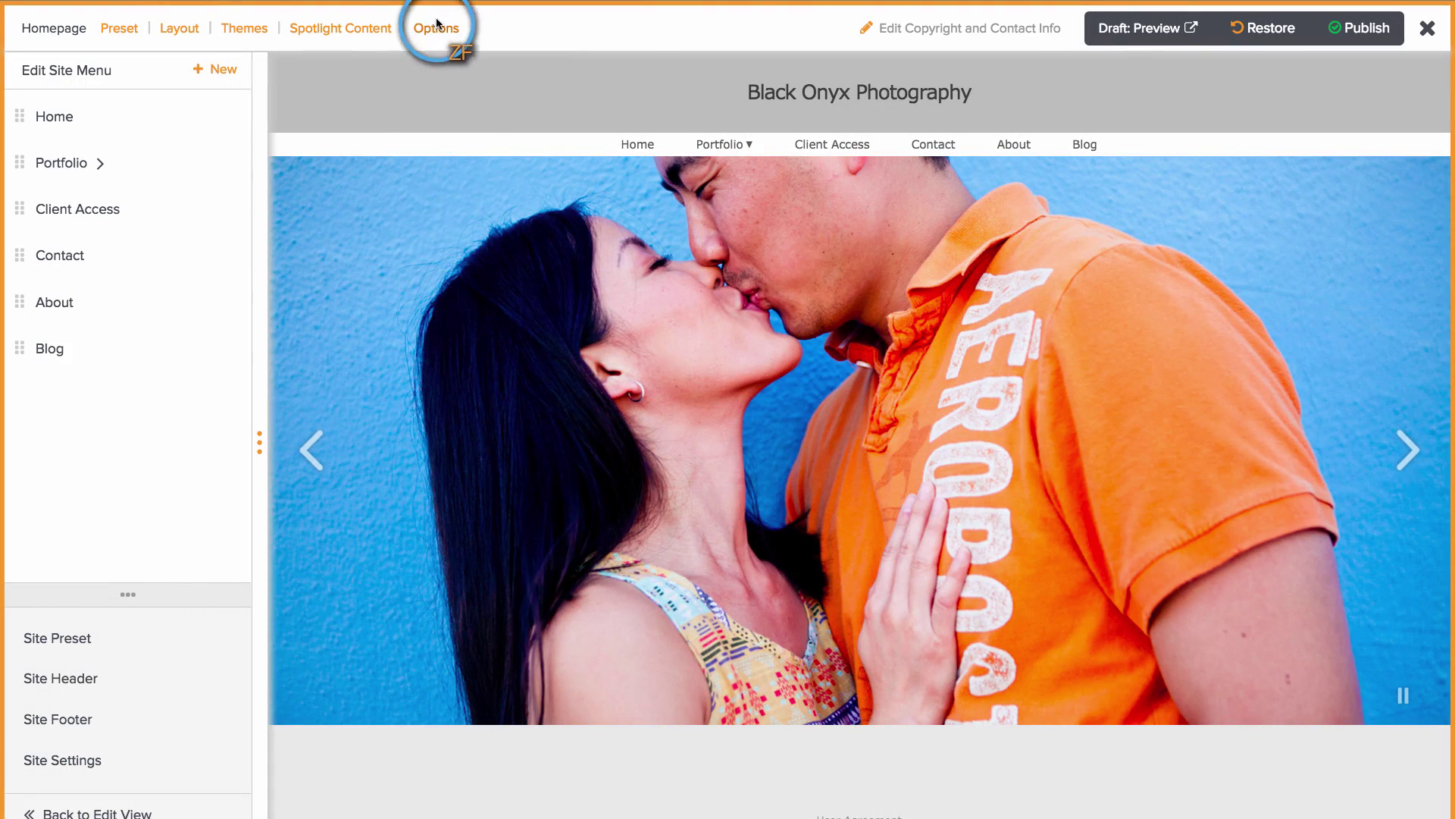
Set Home Page Logo to Show and choose an uploaded logo image instead of the display name
left_click(437, 27)
left_click(719, 233)
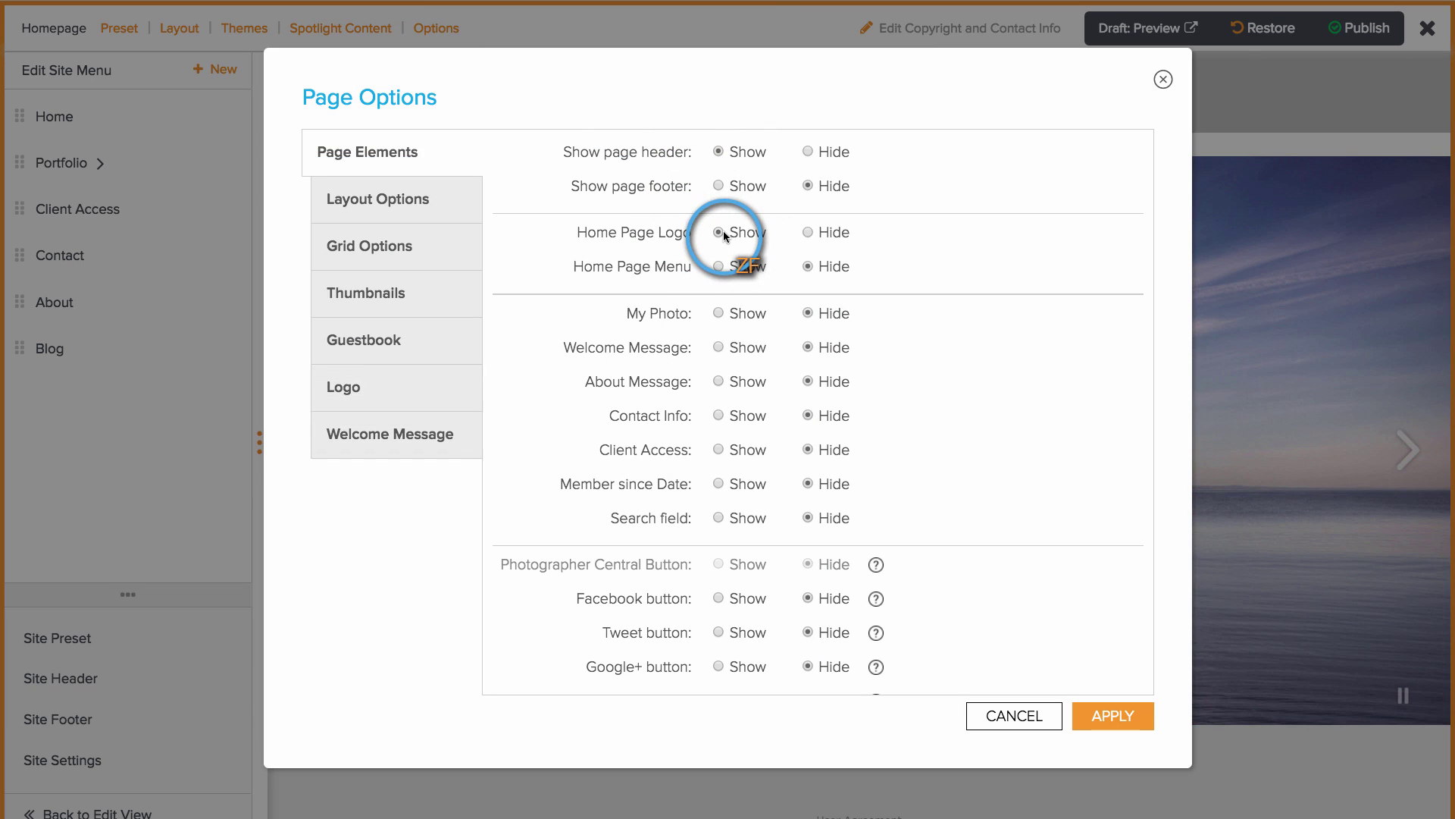
left_click(440, 384)
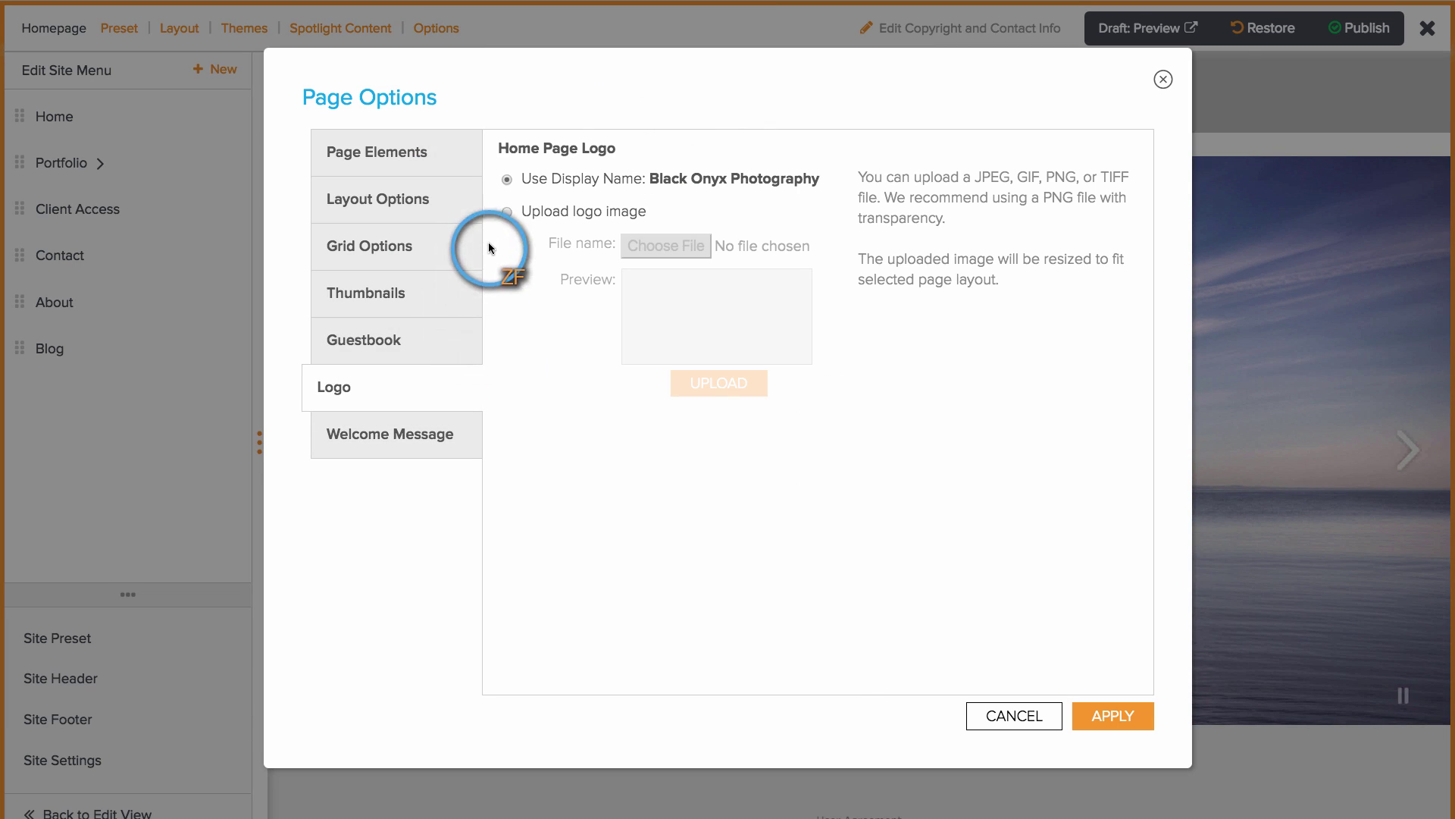
left_click(506, 212)
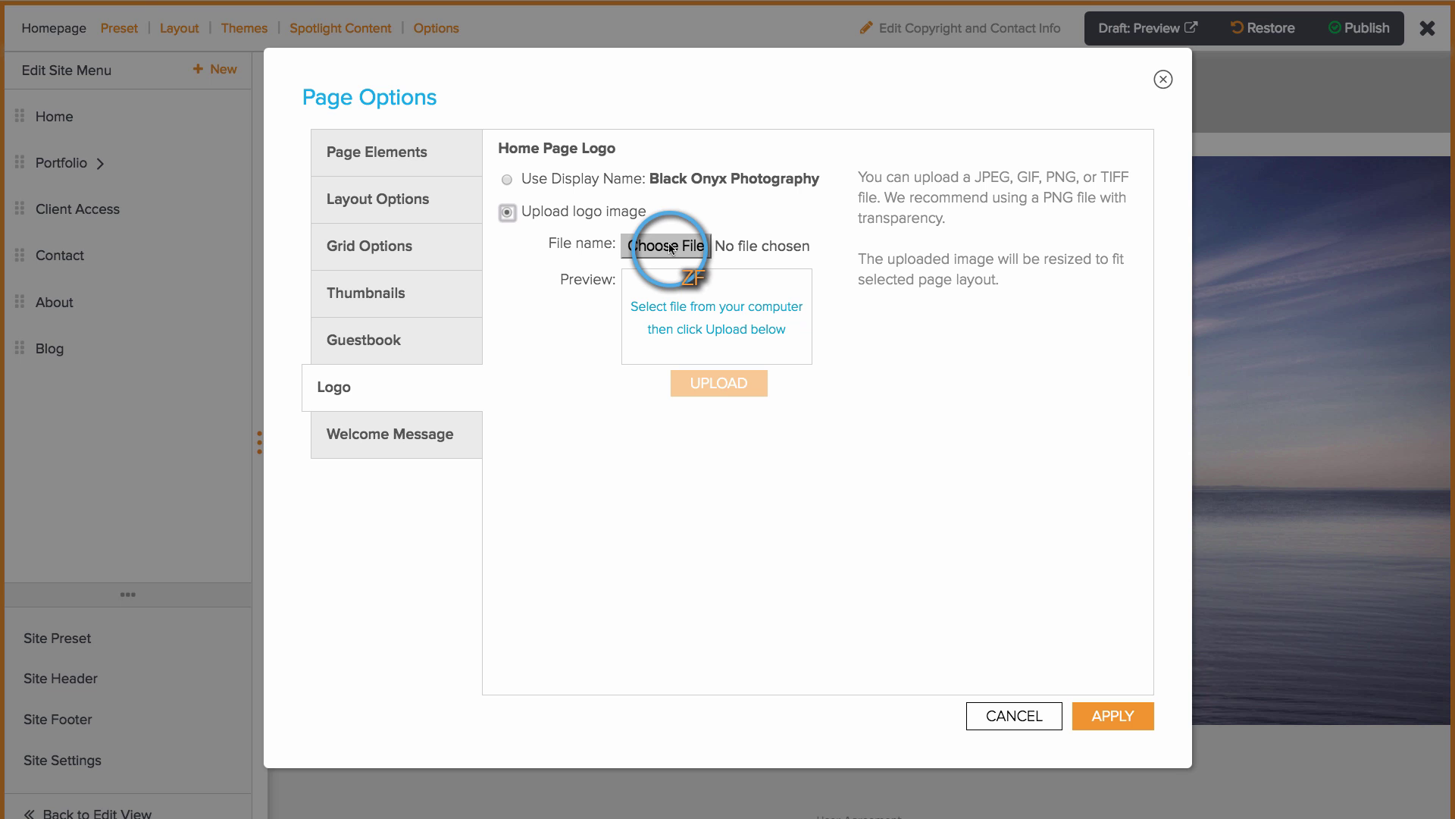
left_click(995, 714)
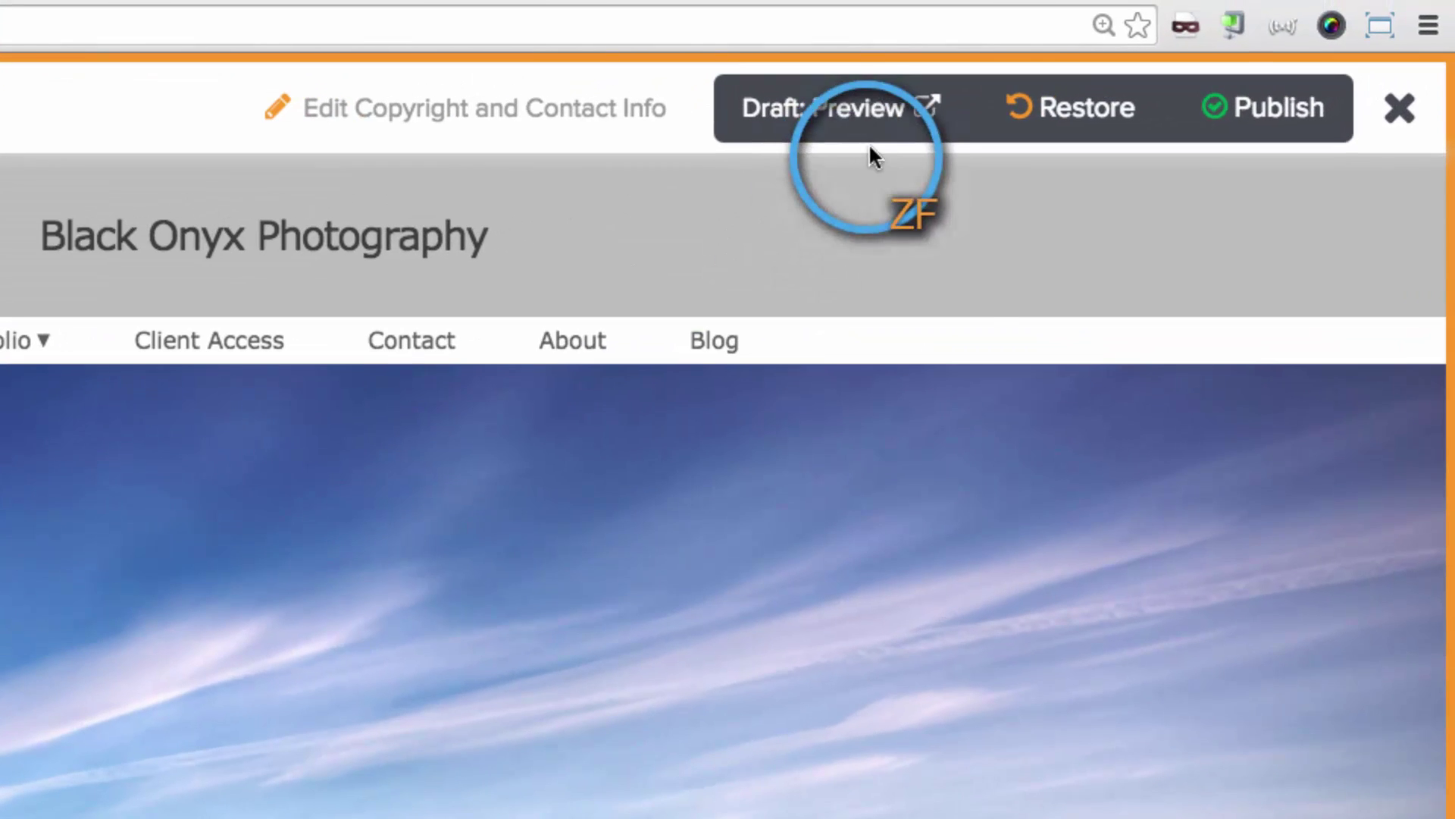
left_click(852, 128)
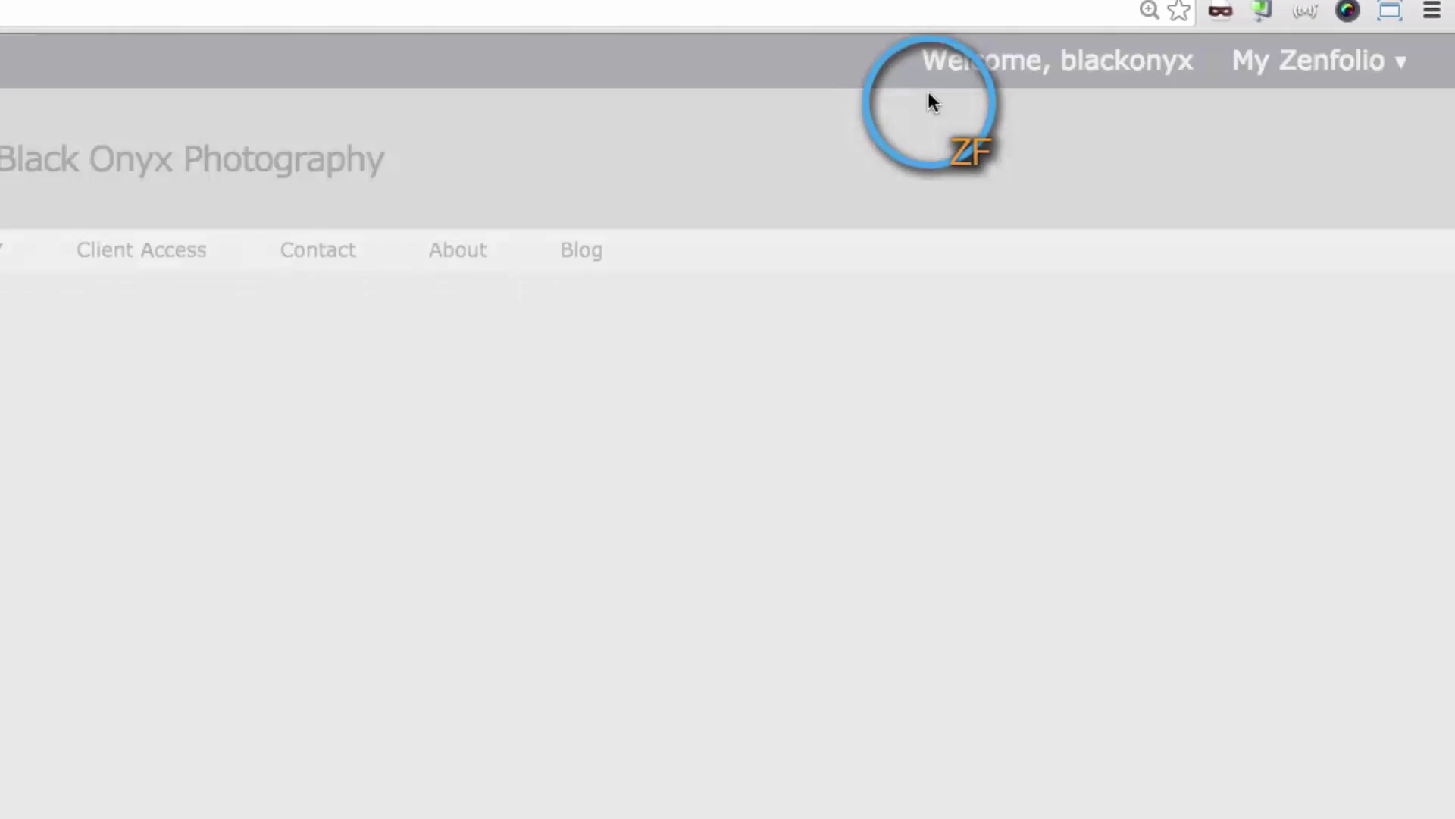